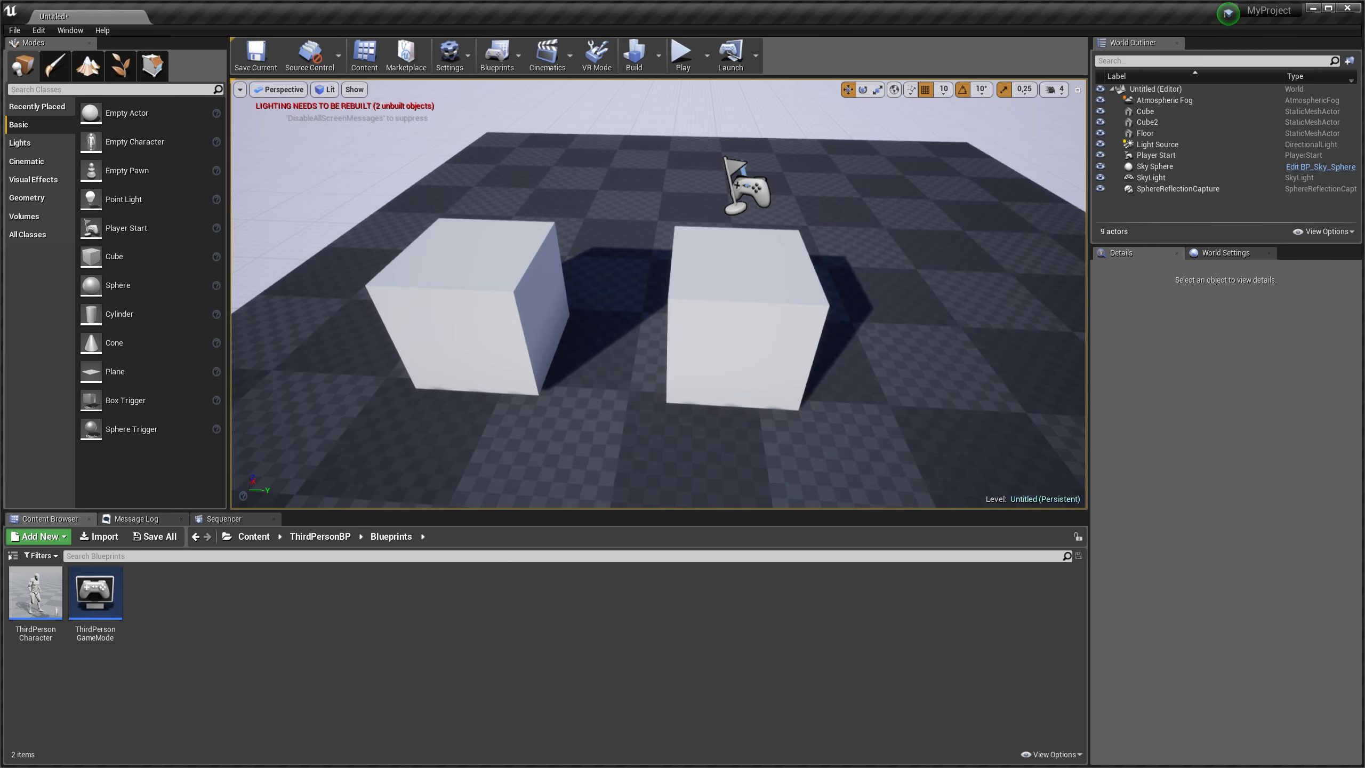
Switch from the Unreal Engine level with two cubes to Blender's default cube scene
{"action": "key", "text": "alt+Tab"}
{"action": "key", "text": "alt+Tab"}
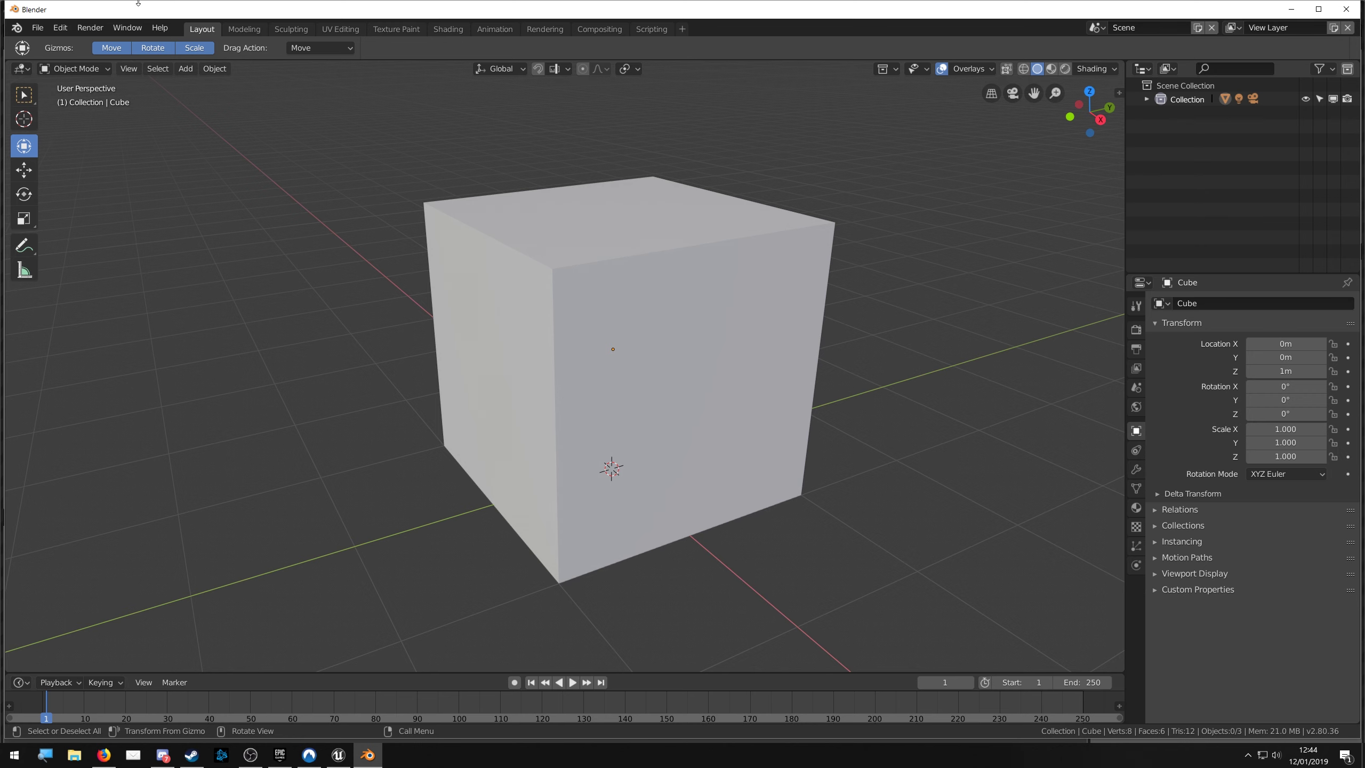
Maximize the Blender window, frame the default cube lower in view, and enter its Edit Mode
{"action": "scroll", "coordinate": [408, 409], "scroll_direction": "down", "scroll_amount": 2}
{"action": "scroll", "coordinate": [284, 280], "scroll_direction": "down", "scroll_amount": 2}
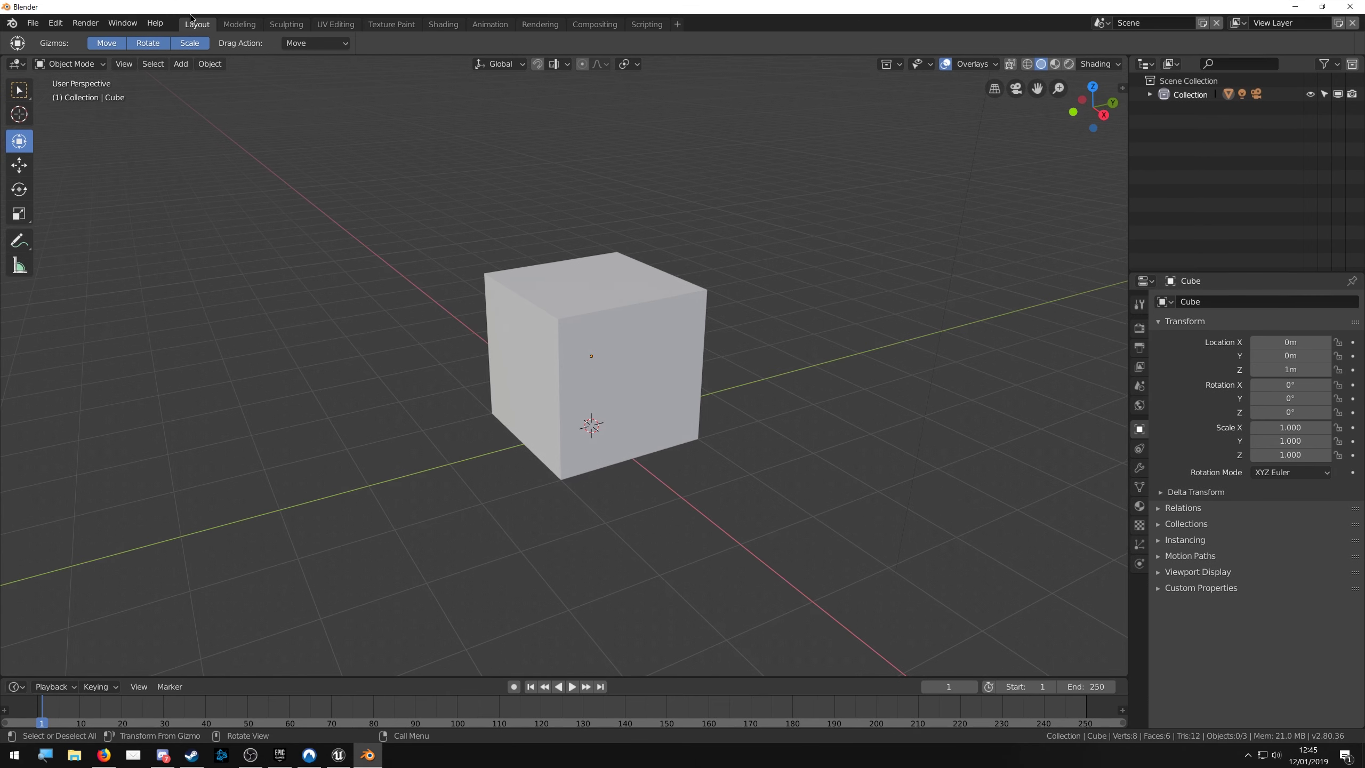
{"action": "key", "text": "super+Up"}
{"action": "scroll", "coordinate": [577, 237], "scroll_direction": "up", "scroll_amount": 2}
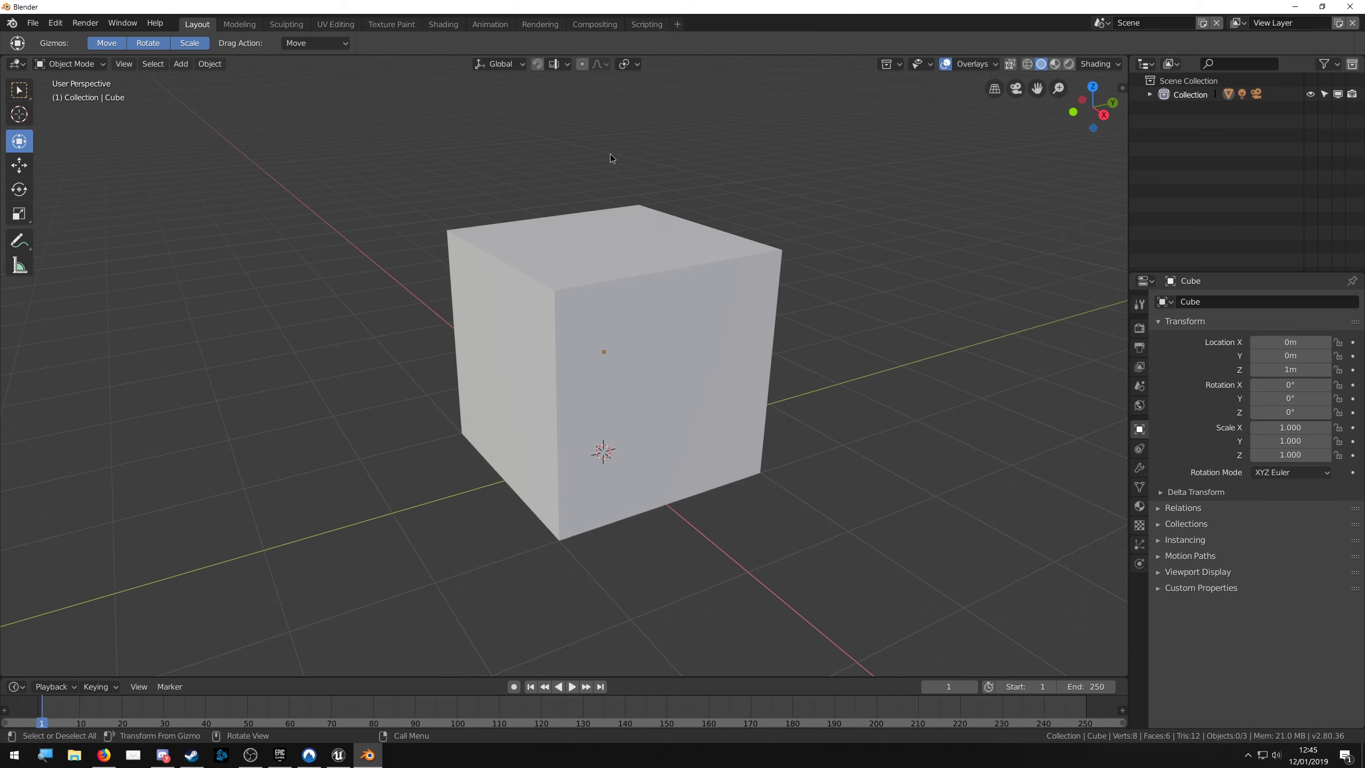
{"action": "mouse_move", "coordinate": [610, 153]}
{"action": "middle_mouse_down", "text": "shift"}
{"action": "mouse_move", "coordinate": [469, 218]}
{"action": "mouse_move", "coordinate": [548, 218]}
{"action": "middle_mouse_up", "text": "shift"}
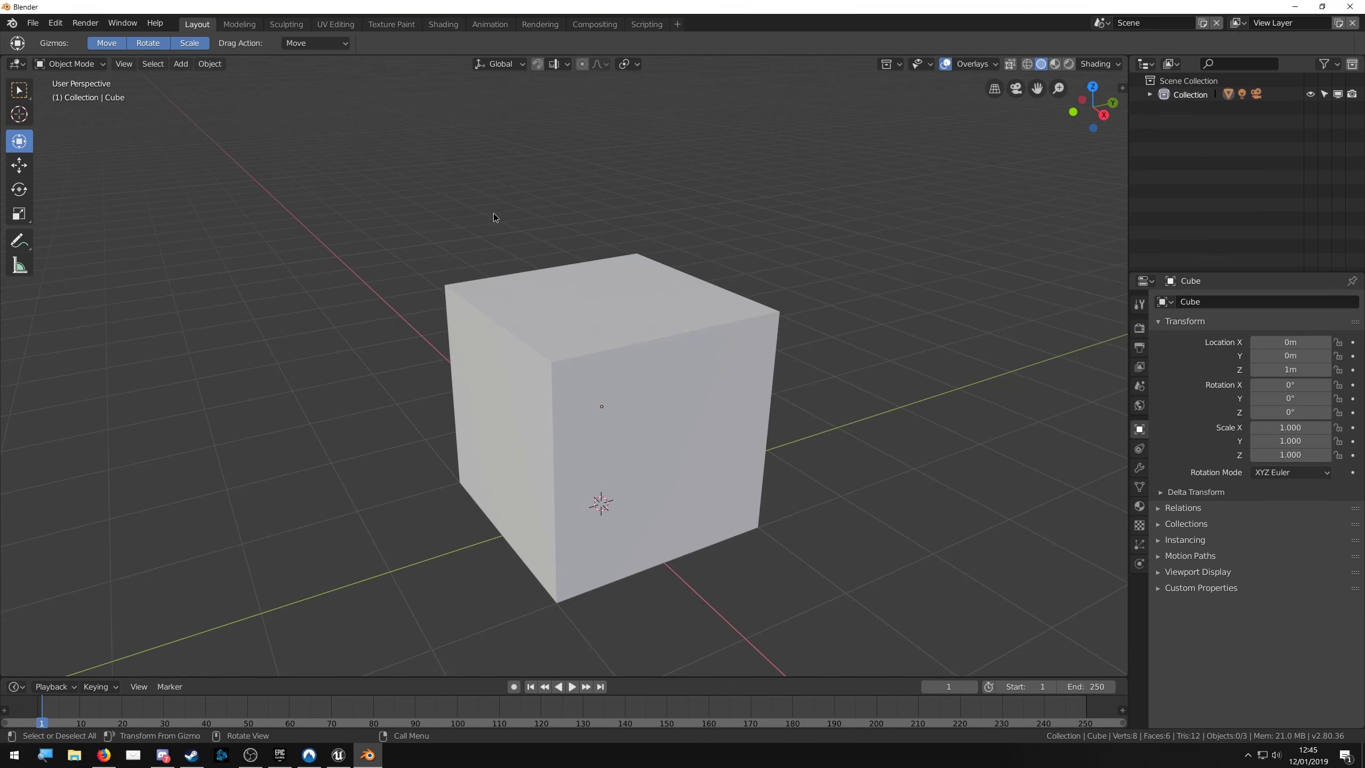
{"action": "key", "text": "Tab"}
Try selecting the cube's front, left and top faces, then switch to edge select mode
{"action": "left_click", "coordinate": [837, 275]}
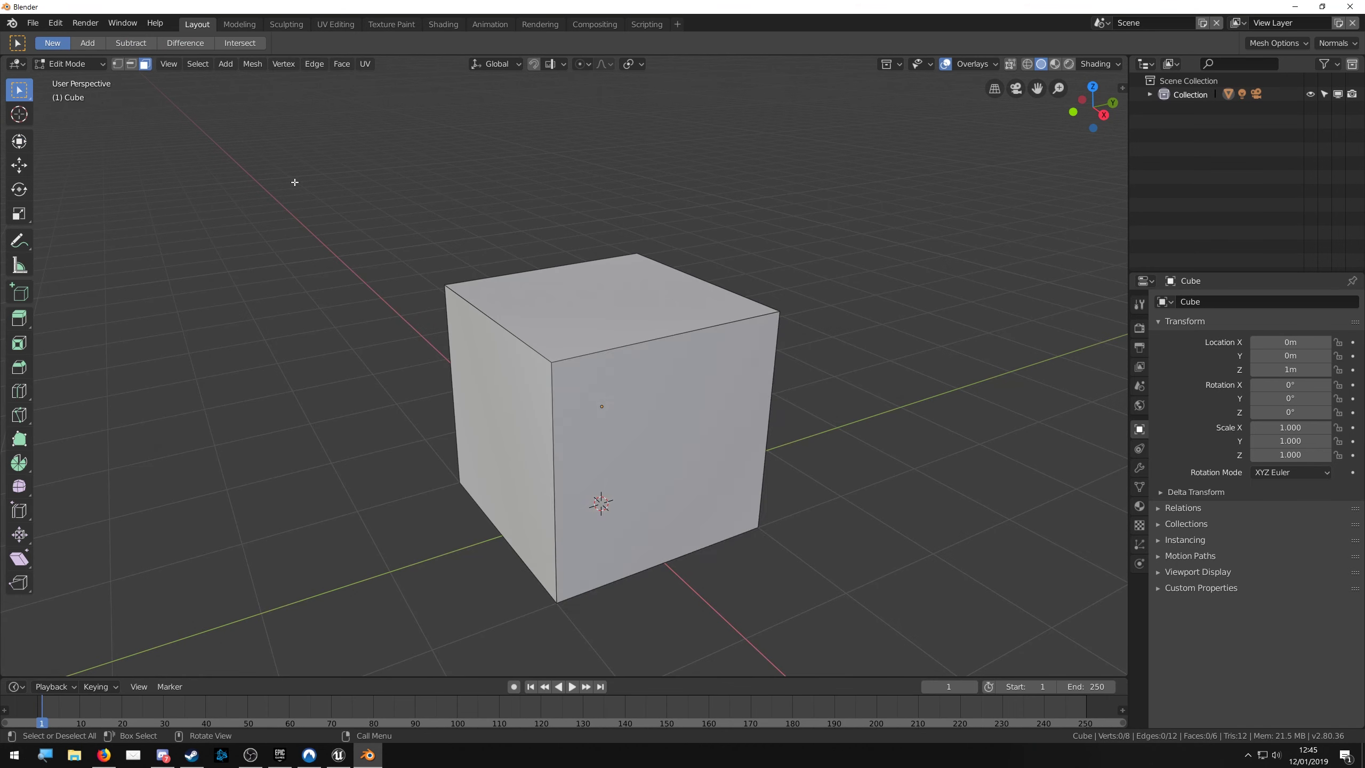
{"action": "left_click", "coordinate": [644, 430]}
{"action": "left_click", "coordinate": [499, 430]}
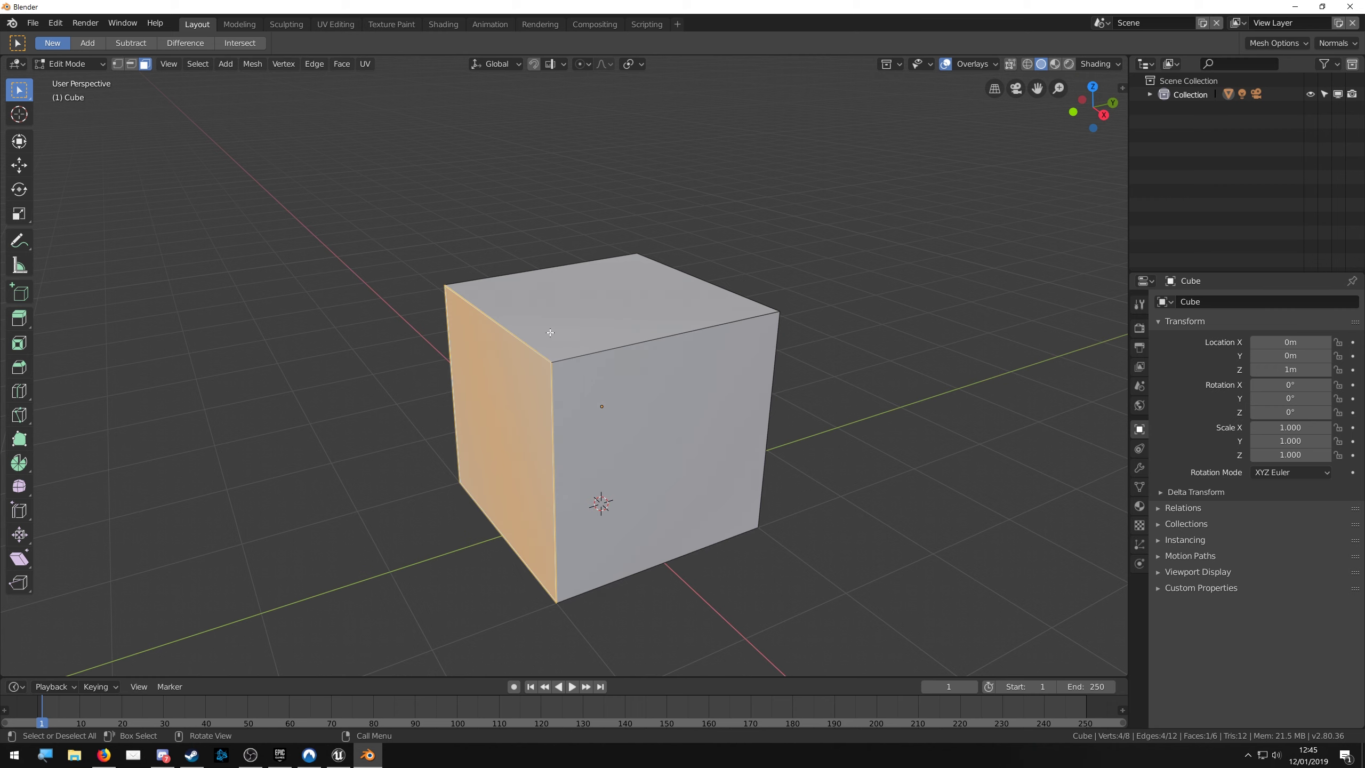
{"action": "left_click", "coordinate": [612, 306]}
{"action": "left_click", "coordinate": [681, 385]}
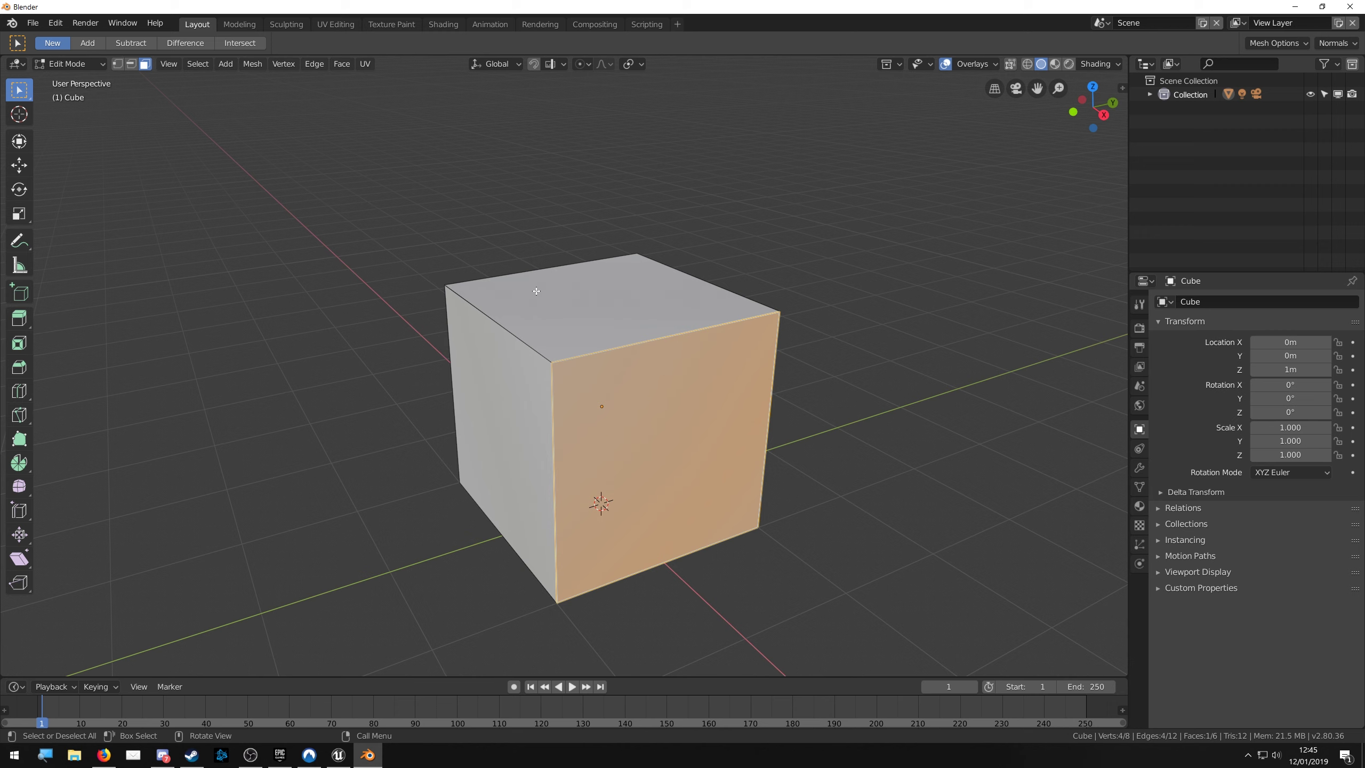
{"action": "key", "text": "2"}
Select a single edge and then the top-front edge of the cube
{"action": "left_click", "coordinate": [536, 351]}
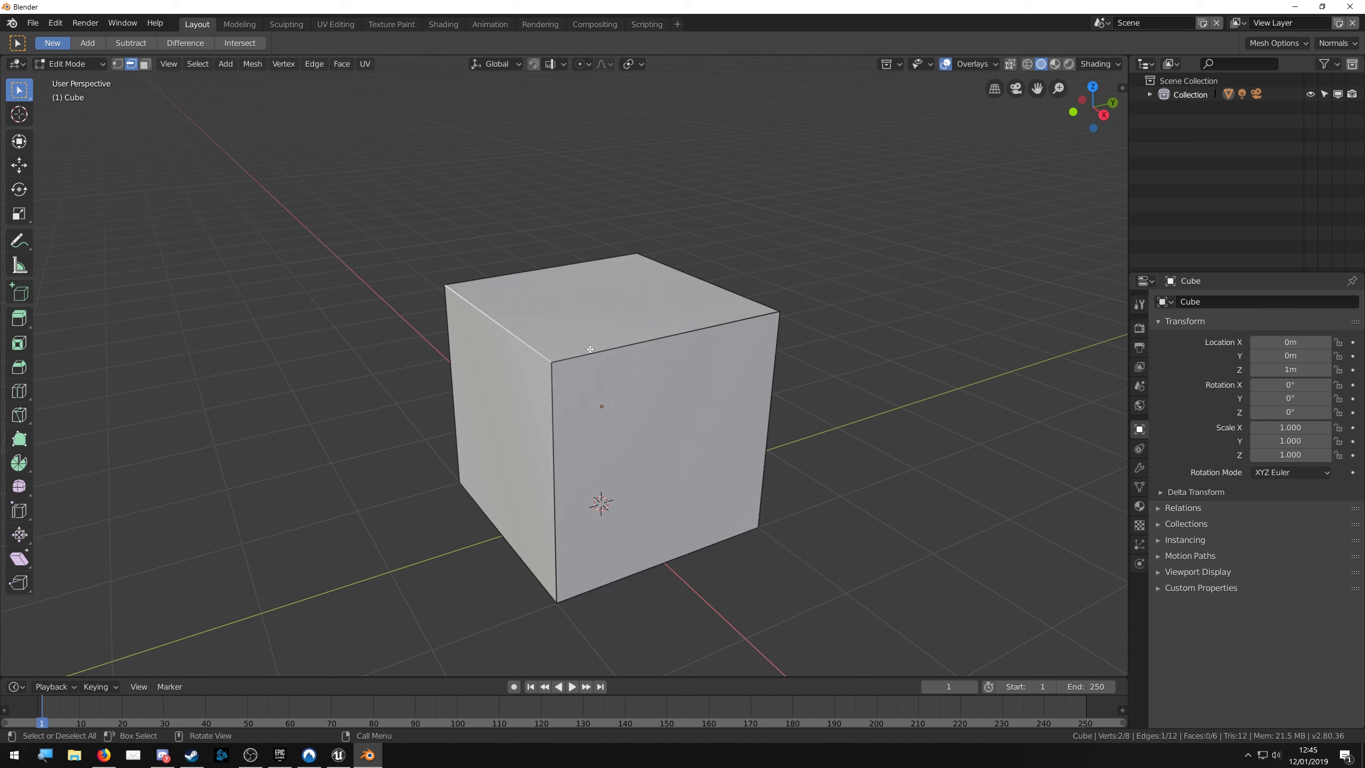
{"action": "left_click", "coordinate": [599, 353]}
{"action": "scroll", "coordinate": [590, 351], "scroll_direction": "up", "scroll_amount": 1}
{"action": "scroll", "coordinate": [591, 353], "scroll_direction": "up", "scroll_amount": 2}
{"action": "scroll", "coordinate": [594, 354], "scroll_direction": "down", "scroll_amount": 2}
{"action": "scroll", "coordinate": [599, 357], "scroll_direction": "down", "scroll_amount": 3}
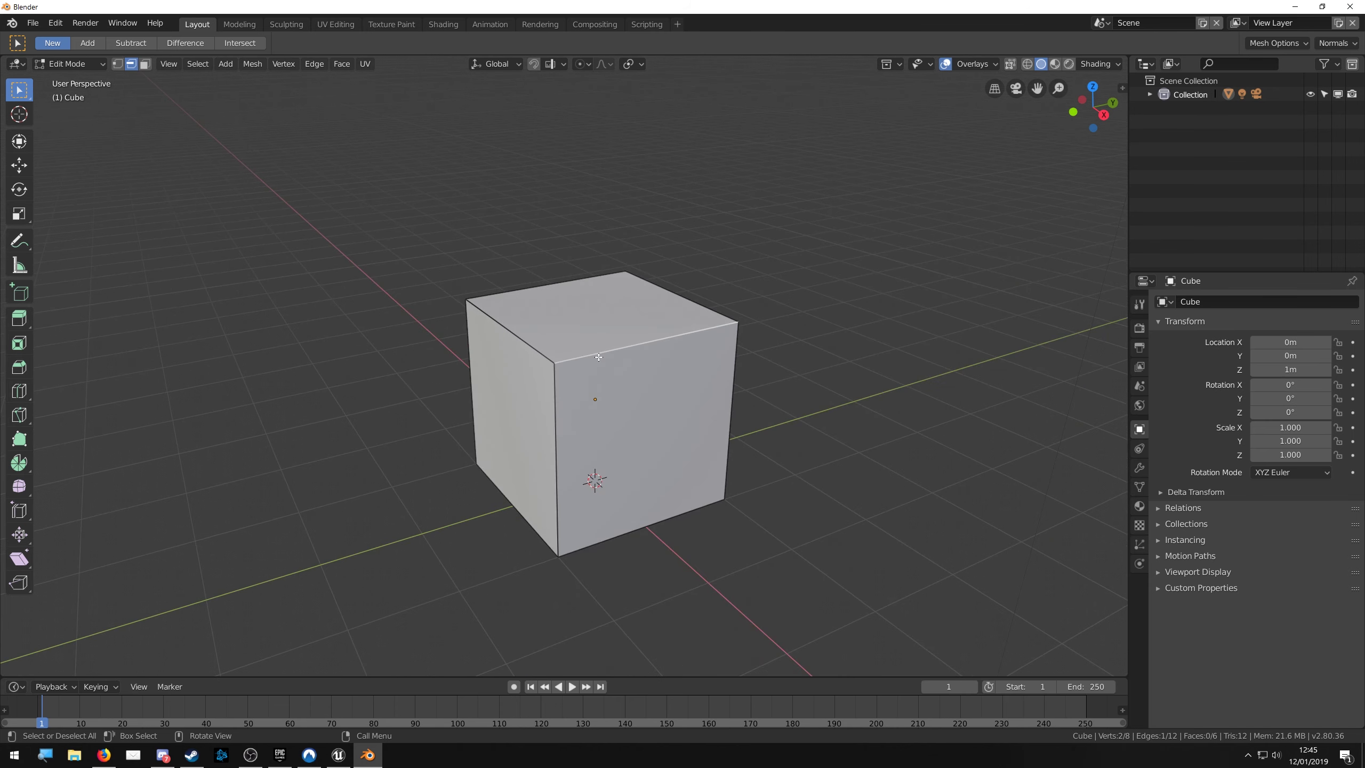
Switch to vertex select mode and select the cube's front-top corner vertex
{"action": "key", "text": "1"}
{"action": "scroll", "coordinate": [484, 296], "scroll_direction": "up", "scroll_amount": 3}
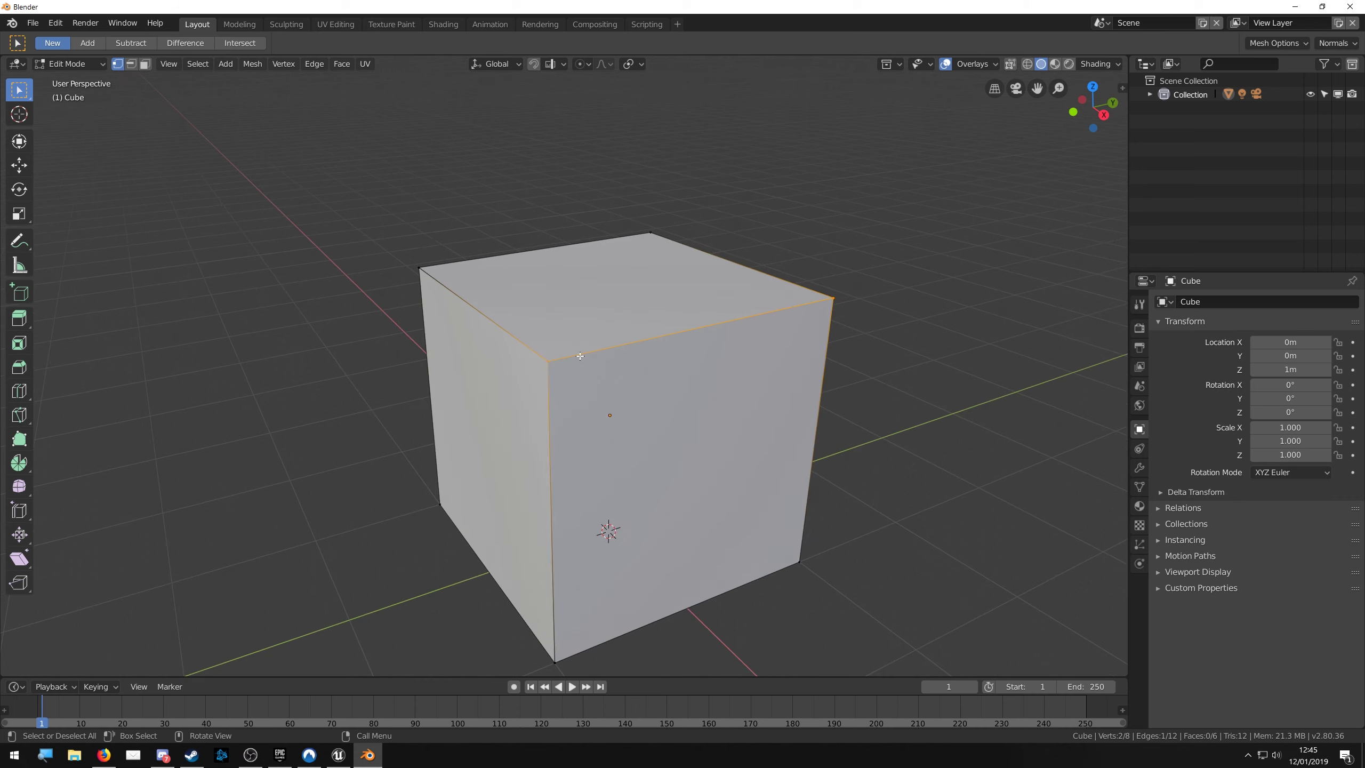
{"action": "scroll", "coordinate": [538, 344], "scroll_direction": "up", "scroll_amount": 1}
{"action": "scroll", "coordinate": [541, 350], "scroll_direction": "up", "scroll_amount": 3}
{"action": "scroll", "coordinate": [519, 356], "scroll_direction": "down", "scroll_amount": 5}
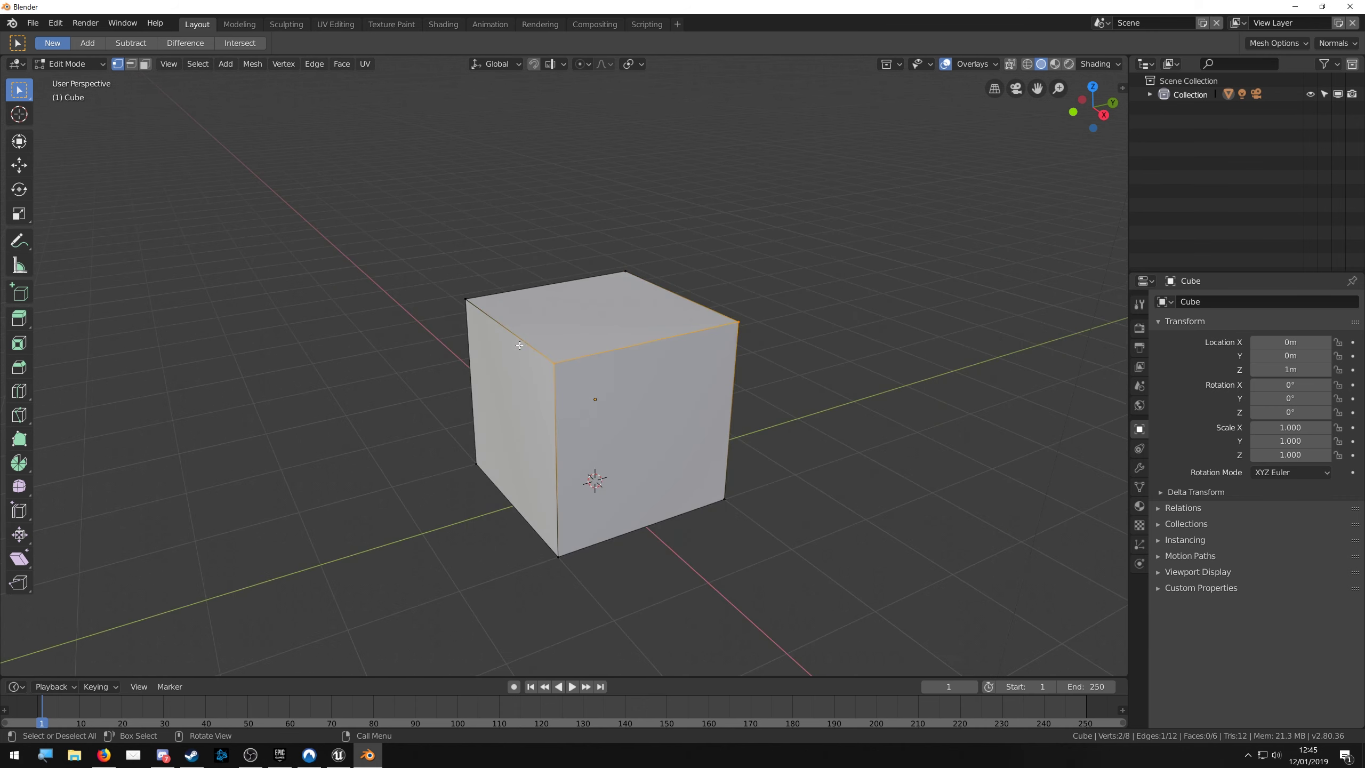
{"action": "left_click", "coordinate": [423, 253]}
{"action": "scroll", "coordinate": [547, 356], "scroll_direction": "up", "scroll_amount": 1}
{"action": "scroll", "coordinate": [548, 355], "scroll_direction": "up", "scroll_amount": 1}
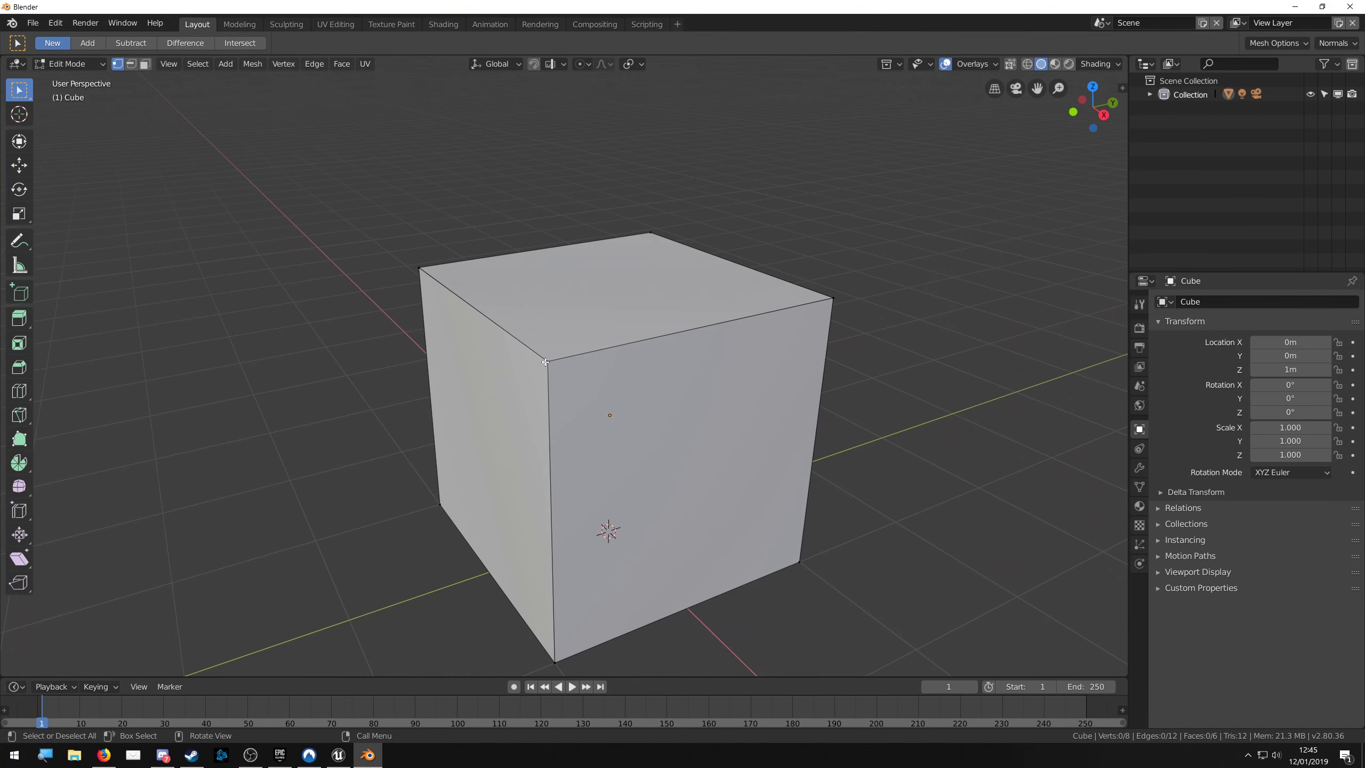
{"action": "left_click", "coordinate": [547, 360]}
{"action": "scroll", "coordinate": [608, 317], "scroll_direction": "down", "scroll_amount": 2}
{"action": "scroll", "coordinate": [523, 249], "scroll_direction": "down", "scroll_amount": 2}
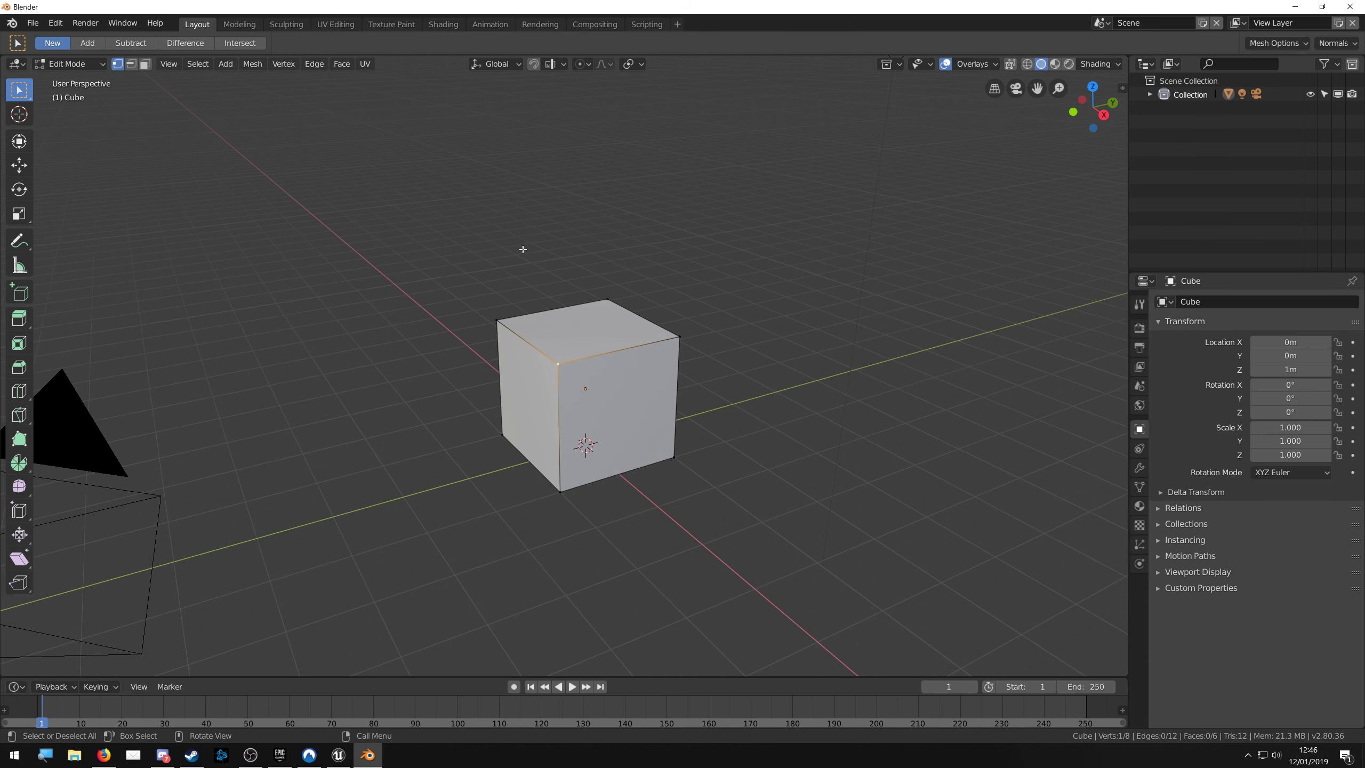
Back in Object Mode, add a Suzanne monkey head and raise it to Z 4.6142 m
{"action": "key", "text": "Tab"}
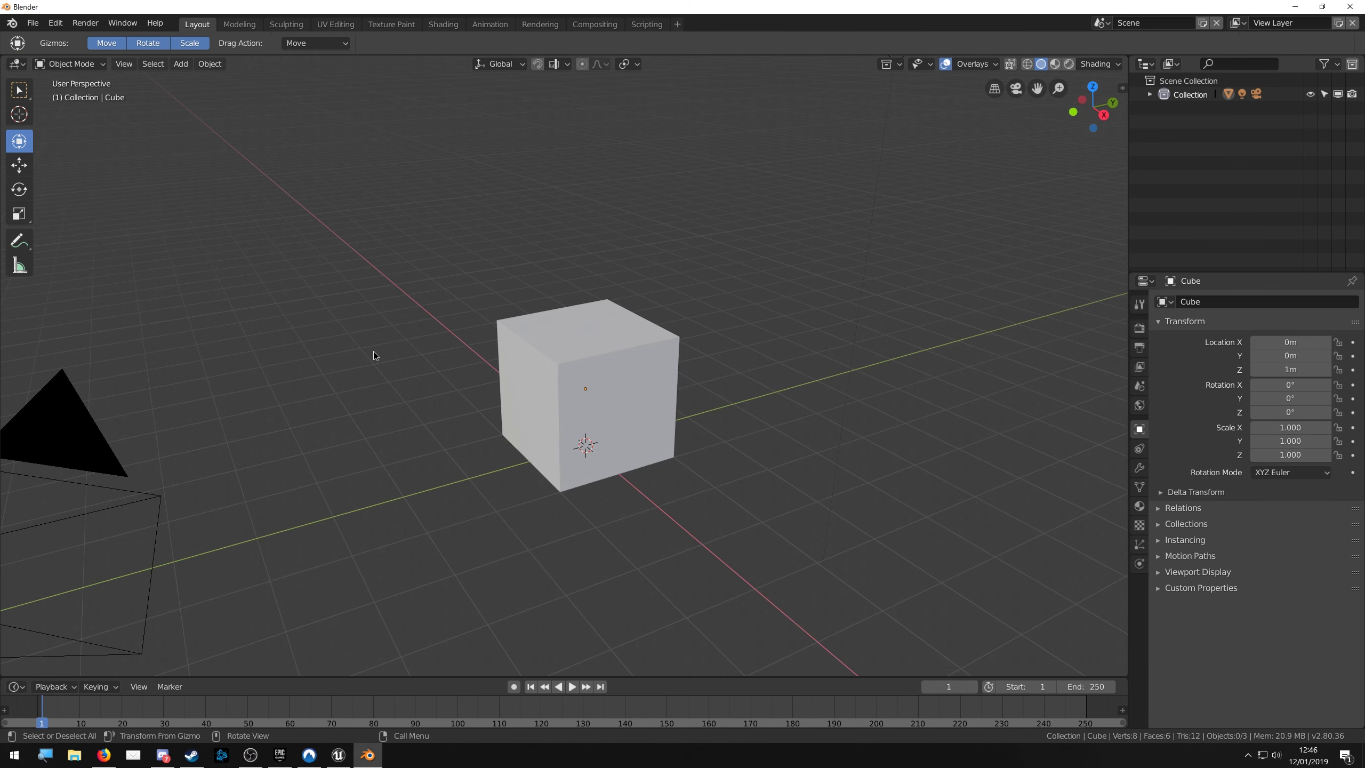
{"action": "key", "text": "ctrl+a"}
{"action": "key", "text": "Escape"}
{"action": "key", "text": "shift+a"}
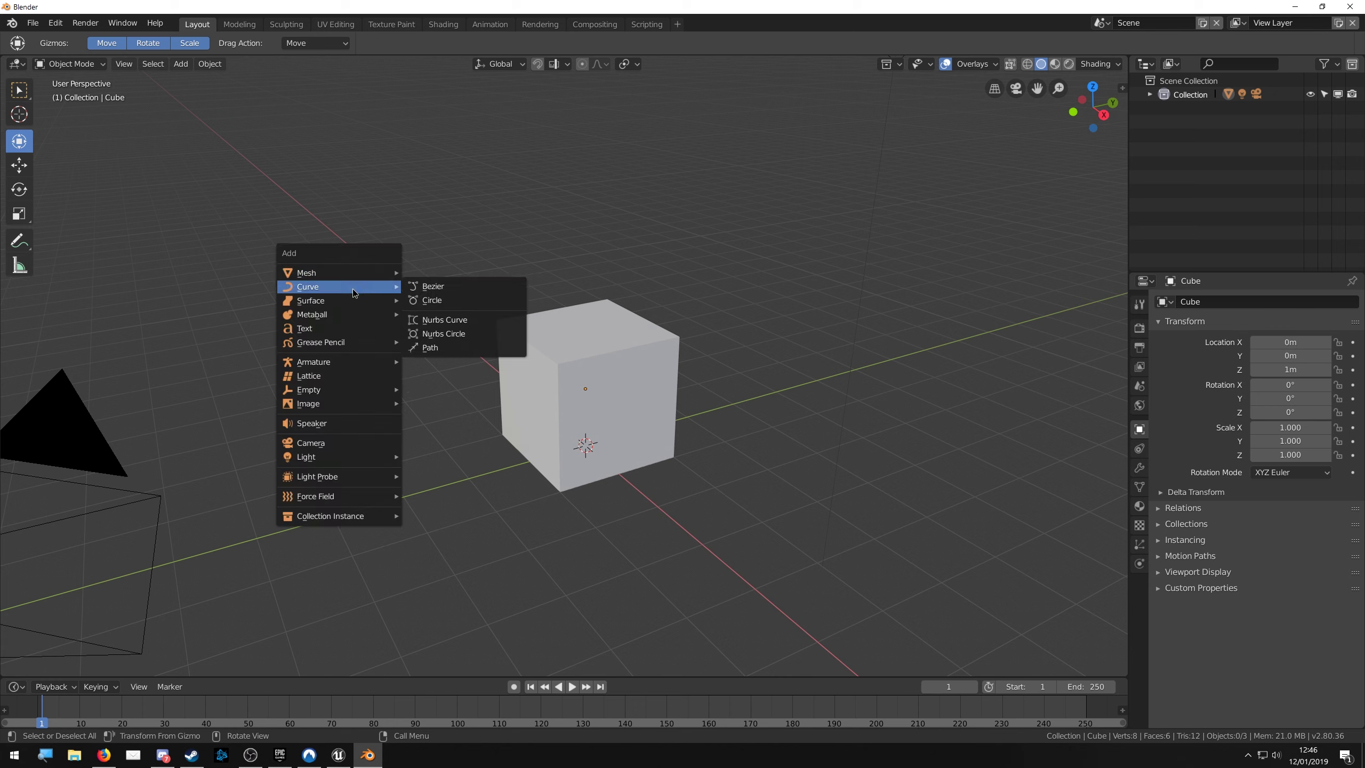
{"action": "mouse_move", "coordinate": [337, 273]}
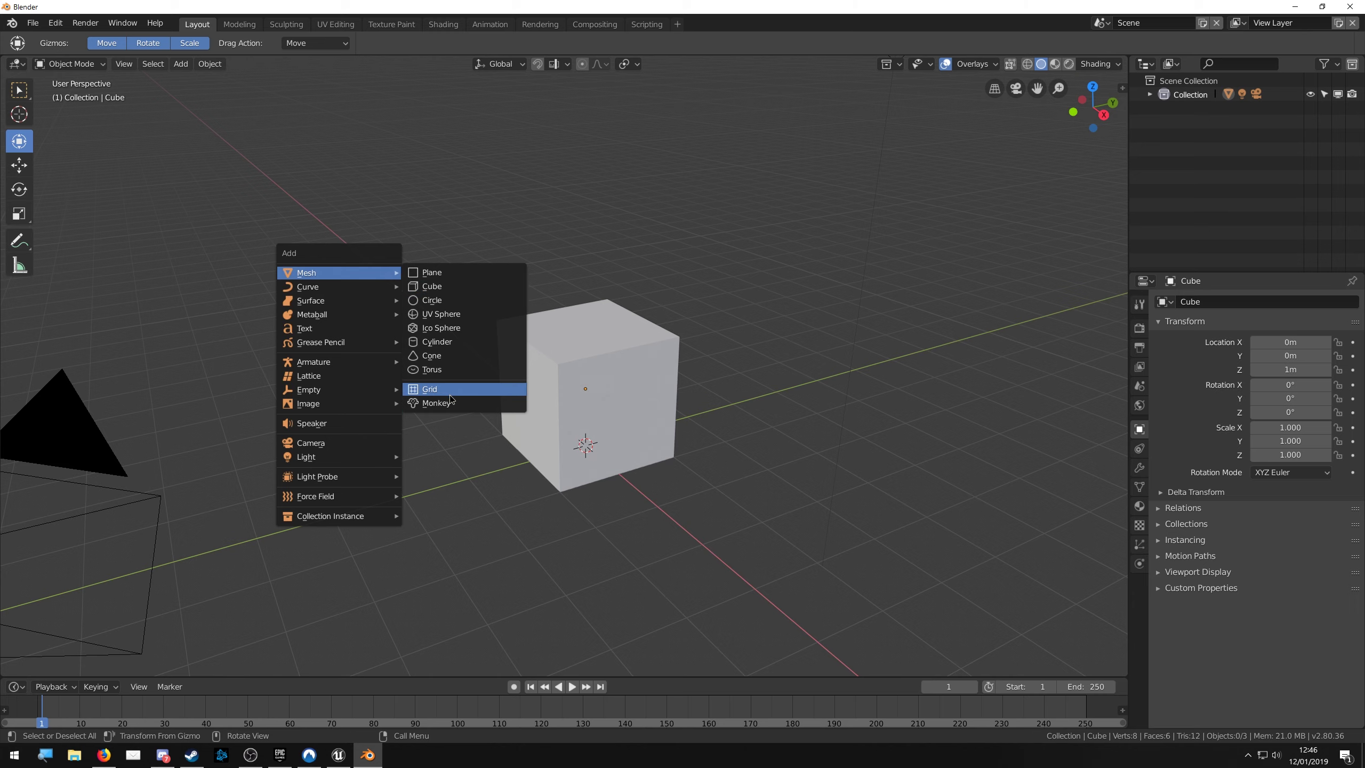
{"action": "left_click", "coordinate": [449, 402]}
{"action": "left_click_drag", "start_coordinate": [582, 374], "coordinate": [585, 78]}
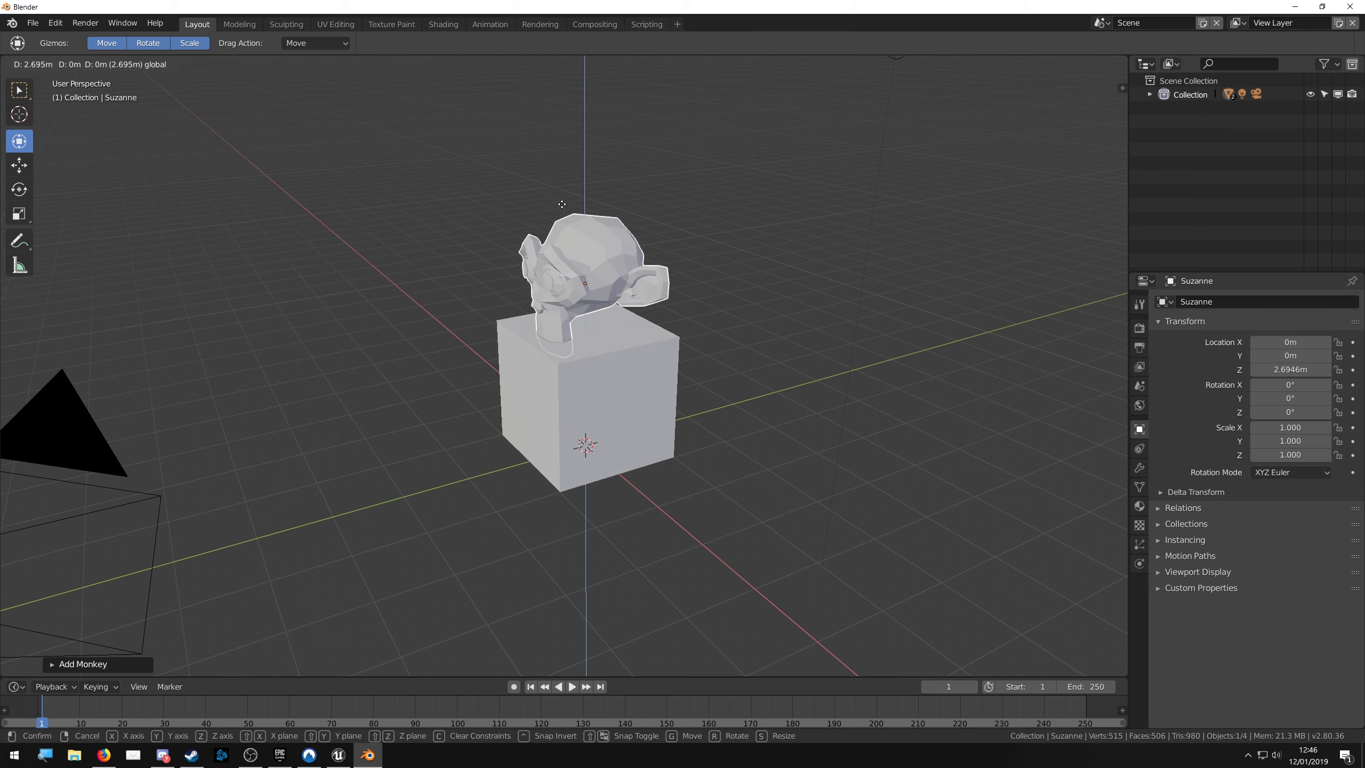
{"action": "mouse_move", "coordinate": [586, 78]}
{"action": "middle_mouse_down"}
{"action": "mouse_move", "coordinate": [699, 188]}
{"action": "mouse_move", "coordinate": [722, 202]}
{"action": "mouse_move", "coordinate": [757, 186]}
{"action": "mouse_move", "coordinate": [685, 329]}
{"action": "middle_mouse_up"}
{"action": "scroll", "coordinate": [653, 218], "scroll_direction": "up", "scroll_amount": 3}
Put Suzanne into Edit Mode and select a couple of vertices on her head
{"action": "key", "text": "Tab"}
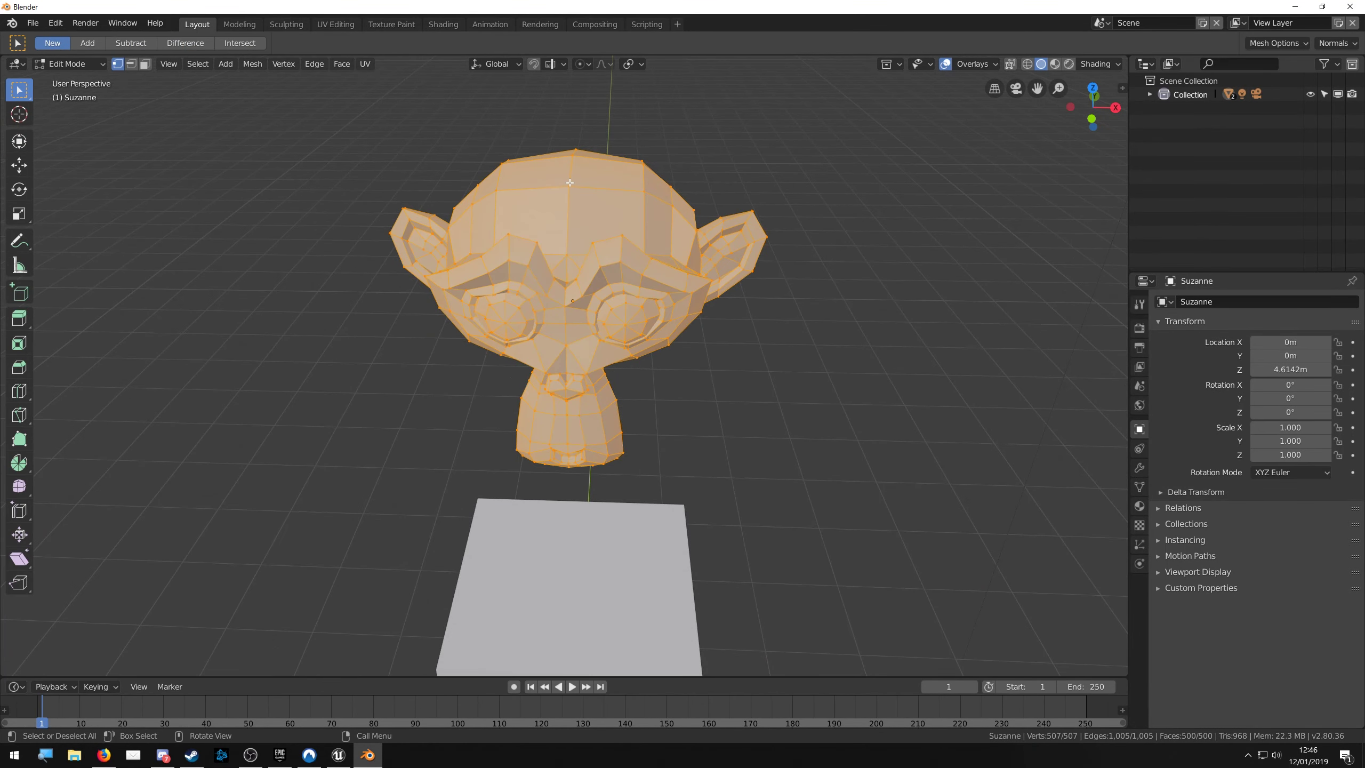
{"action": "scroll", "coordinate": [569, 183], "scroll_direction": "up", "scroll_amount": 2}
{"action": "scroll", "coordinate": [569, 183], "scroll_direction": "up", "scroll_amount": 2}
{"action": "mouse_move", "coordinate": [569, 183]}
{"action": "middle_mouse_down"}
{"action": "mouse_move", "coordinate": [501, 179]}
{"action": "mouse_move", "coordinate": [533, 246]}
{"action": "middle_mouse_up"}
{"action": "left_click", "coordinate": [554, 269]}
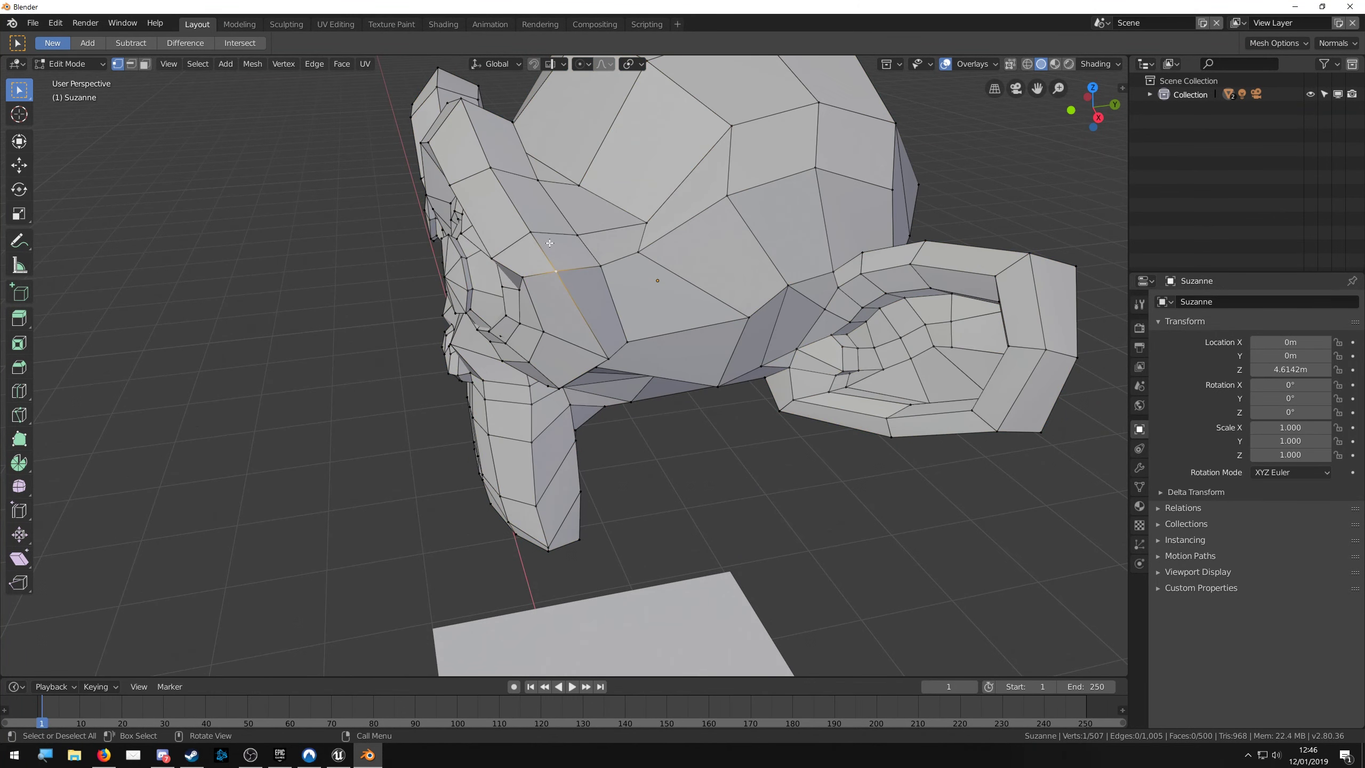
{"action": "left_click", "coordinate": [637, 251]}
Orbit, pan and zoom around Suzanne to inspect her chin and mouth up close
{"action": "scroll", "coordinate": [644, 300], "scroll_direction": "down", "scroll_amount": 2}
{"action": "scroll", "coordinate": [645, 300], "scroll_direction": "up", "scroll_amount": 3}
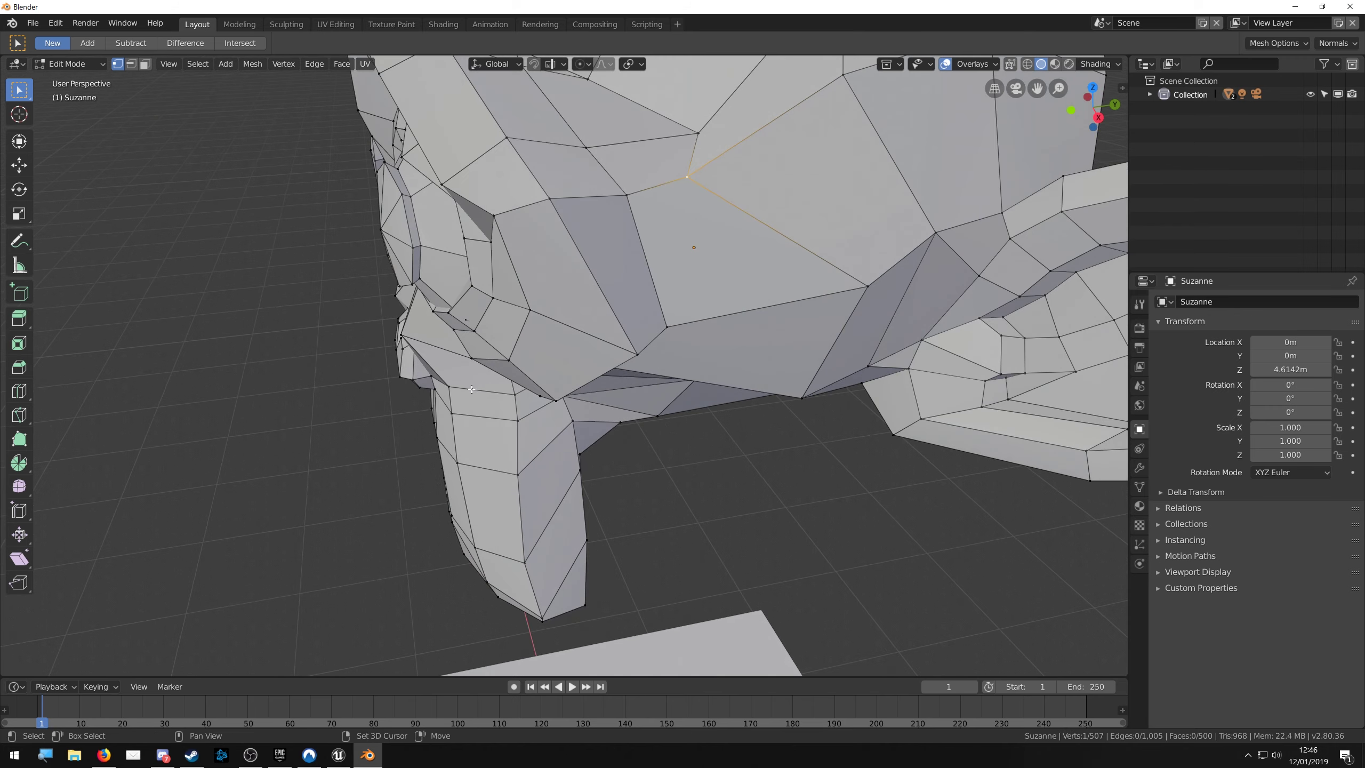
{"action": "mouse_move", "coordinate": [537, 408]}
{"action": "middle_mouse_down", "text": "shift"}
{"action": "mouse_move", "coordinate": [520, 270]}
{"action": "mouse_move", "coordinate": [481, 319]}
{"action": "mouse_move", "coordinate": [425, 332]}
{"action": "middle_mouse_up", "text": "shift"}
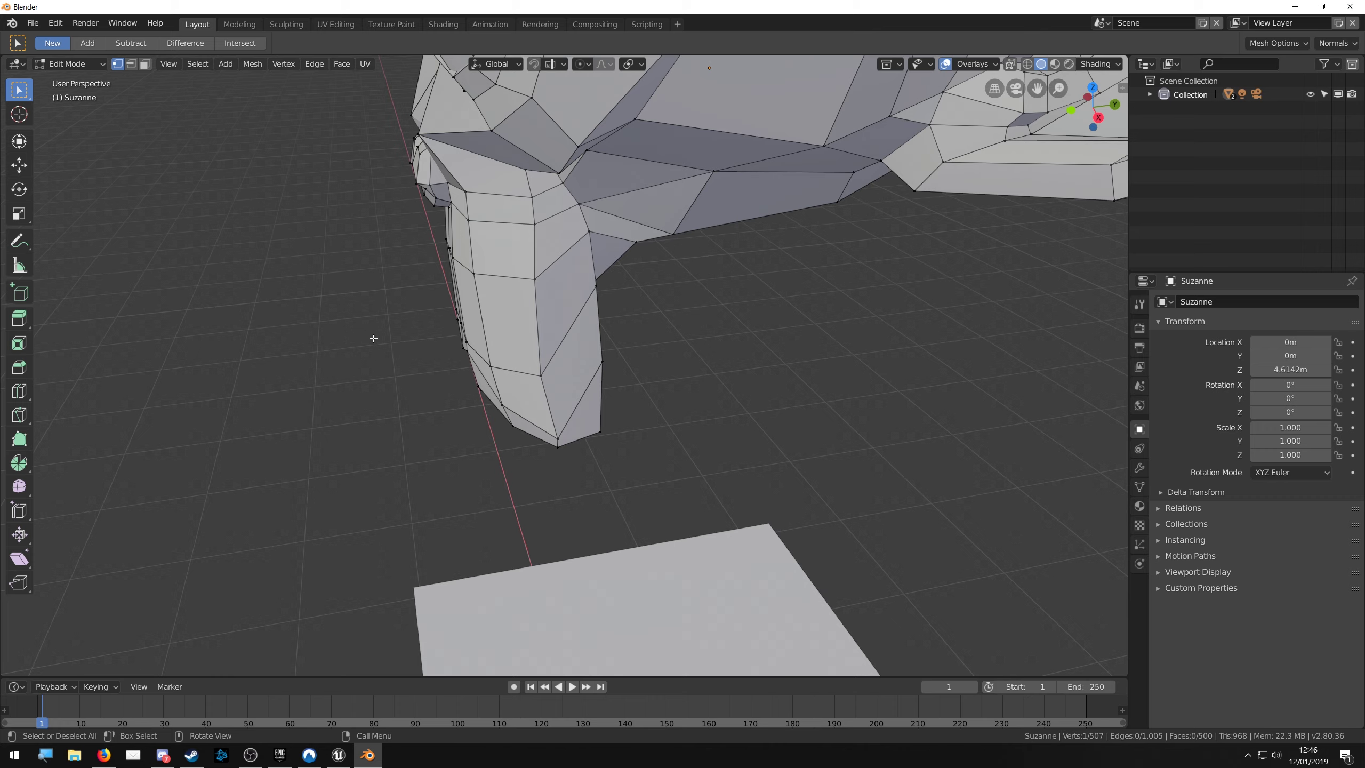
{"action": "mouse_move", "coordinate": [365, 338]}
{"action": "middle_mouse_down"}
{"action": "mouse_move", "coordinate": [547, 321]}
{"action": "mouse_move", "coordinate": [548, 351]}
{"action": "mouse_move", "coordinate": [548, 329]}
{"action": "middle_mouse_up"}
{"action": "scroll", "coordinate": [547, 352], "scroll_direction": "up", "scroll_amount": 3}
{"action": "scroll", "coordinate": [547, 328], "scroll_direction": "down", "scroll_amount": 2}
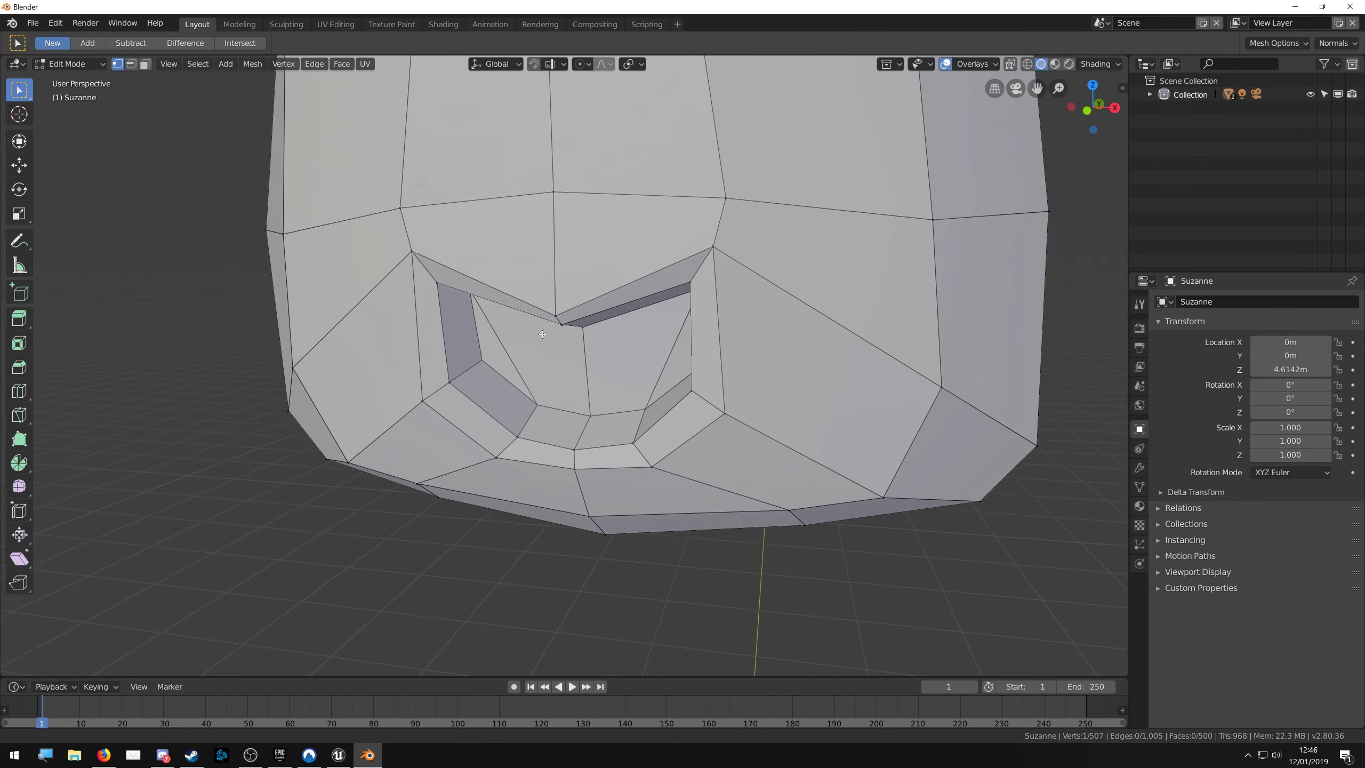
{"action": "scroll", "coordinate": [548, 328], "scroll_direction": "up", "scroll_amount": 2}
{"action": "scroll", "coordinate": [547, 328], "scroll_direction": "down", "scroll_amount": 6}
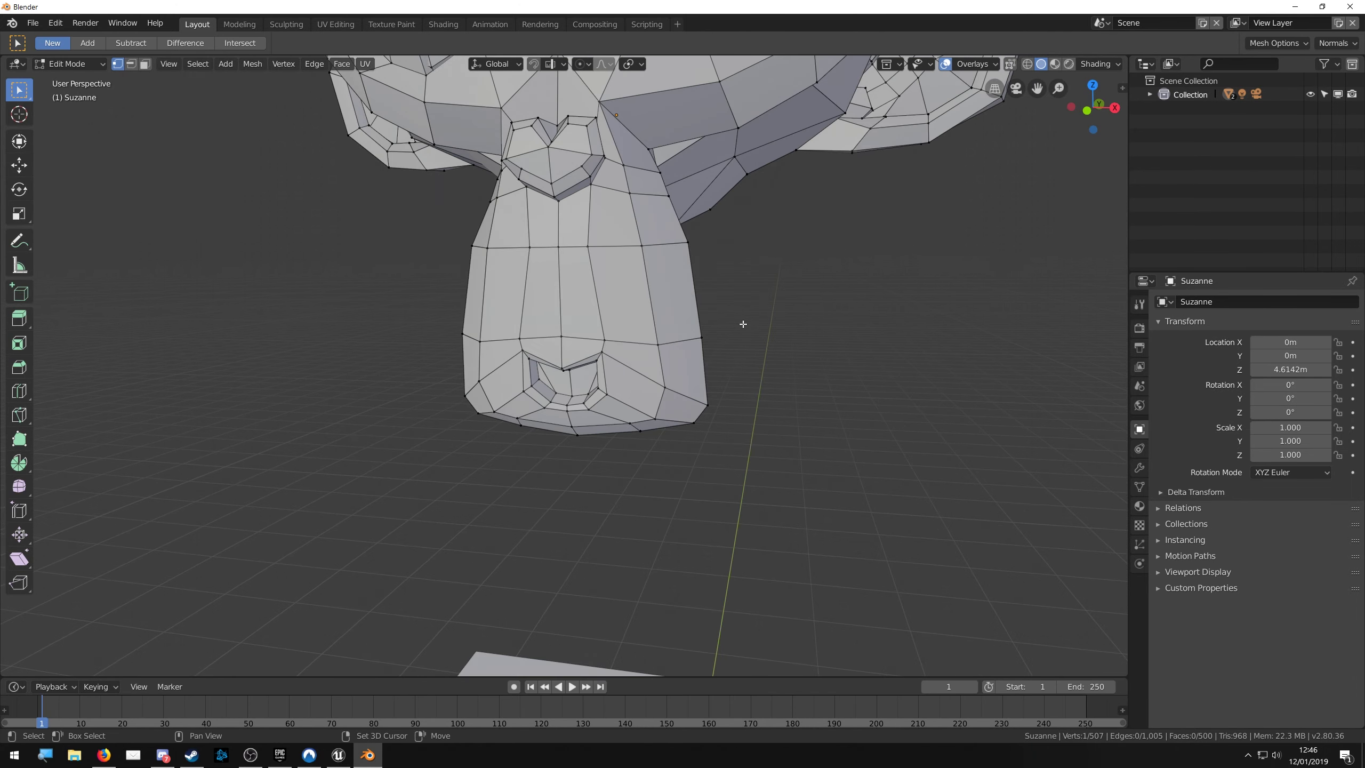
{"action": "mouse_move", "coordinate": [802, 321]}
{"action": "middle_mouse_down"}
{"action": "mouse_move", "coordinate": [688, 314]}
{"action": "mouse_move", "coordinate": [619, 290]}
{"action": "mouse_move", "coordinate": [803, 370]}
{"action": "mouse_move", "coordinate": [686, 319]}
{"action": "middle_mouse_up"}
{"action": "scroll", "coordinate": [472, 290], "scroll_direction": "up", "scroll_amount": 4}
{"action": "mouse_move", "coordinate": [473, 290]}
{"action": "middle_mouse_down", "text": "shift"}
{"action": "mouse_move", "coordinate": [396, 314]}
{"action": "mouse_move", "coordinate": [540, 366]}
{"action": "middle_mouse_up", "text": "shift"}
{"action": "scroll", "coordinate": [478, 336], "scroll_direction": "down", "scroll_amount": 2}
{"action": "scroll", "coordinate": [471, 287], "scroll_direction": "down", "scroll_amount": 2}
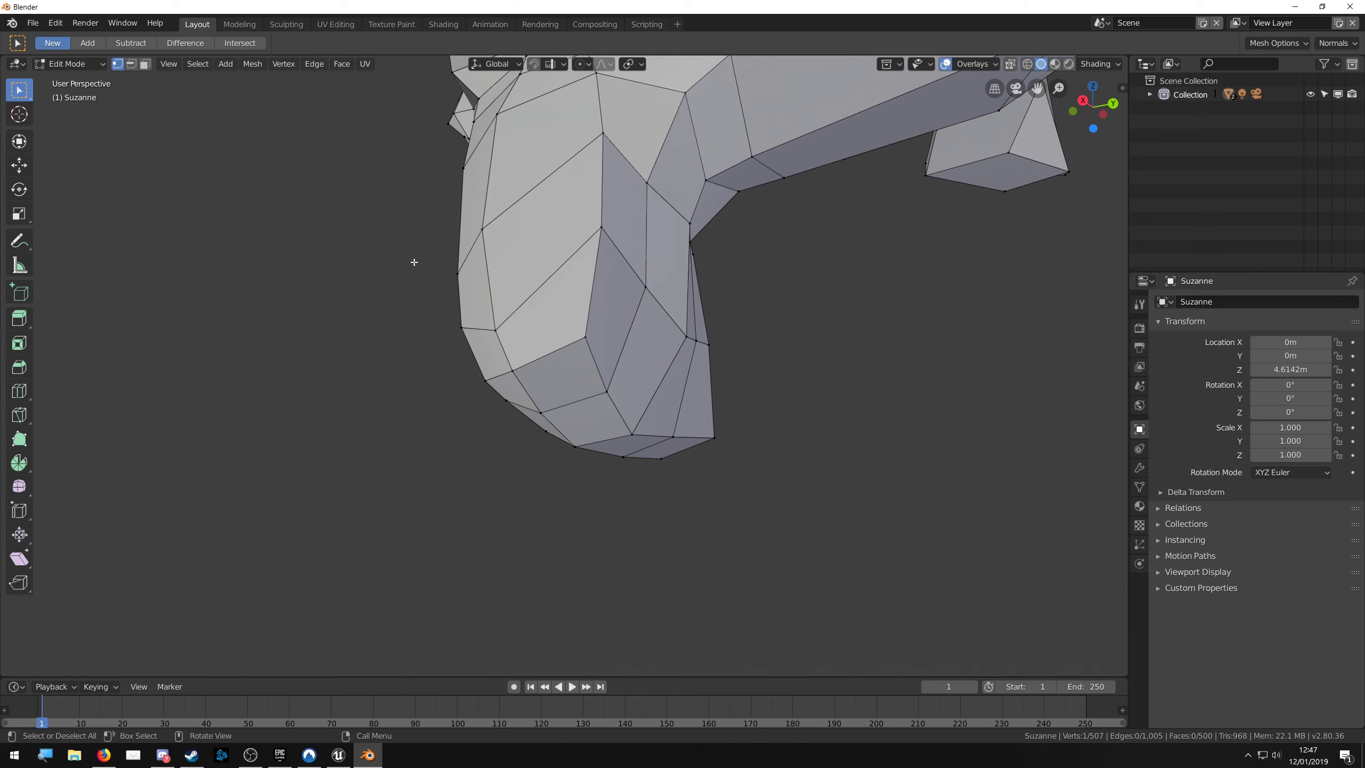
View Suzanne's mesh from another side, then bring the Unreal Editor level forward
{"action": "mouse_move", "coordinate": [414, 262]}
{"action": "middle_mouse_down"}
{"action": "mouse_move", "coordinate": [397, 290]}
{"action": "mouse_move", "coordinate": [504, 329]}
{"action": "middle_mouse_up"}
{"action": "scroll", "coordinate": [503, 329], "scroll_direction": "down", "scroll_amount": 2}
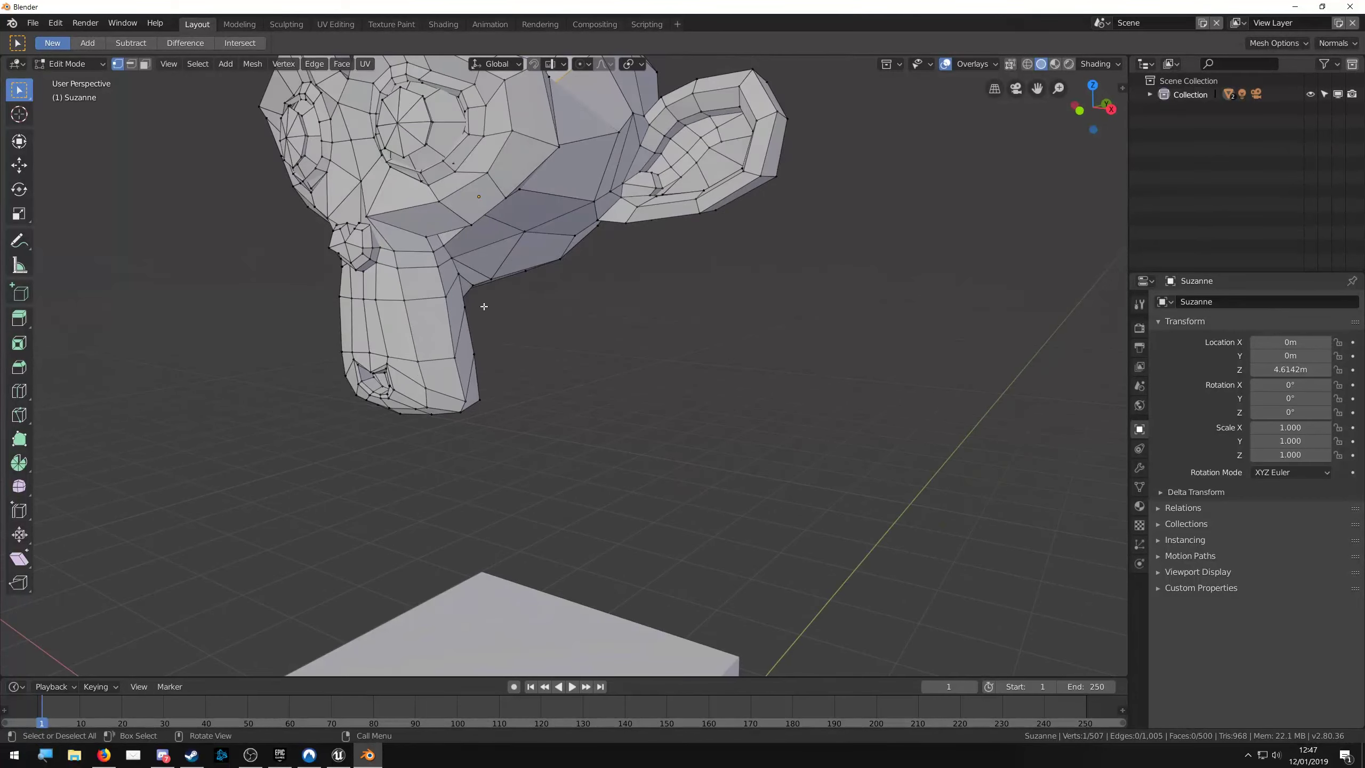
{"action": "scroll", "coordinate": [548, 349], "scroll_direction": "down", "scroll_amount": 2}
{"action": "scroll", "coordinate": [548, 355], "scroll_direction": "down", "scroll_amount": 1}
{"action": "scroll", "coordinate": [547, 378], "scroll_direction": "down", "scroll_amount": 1}
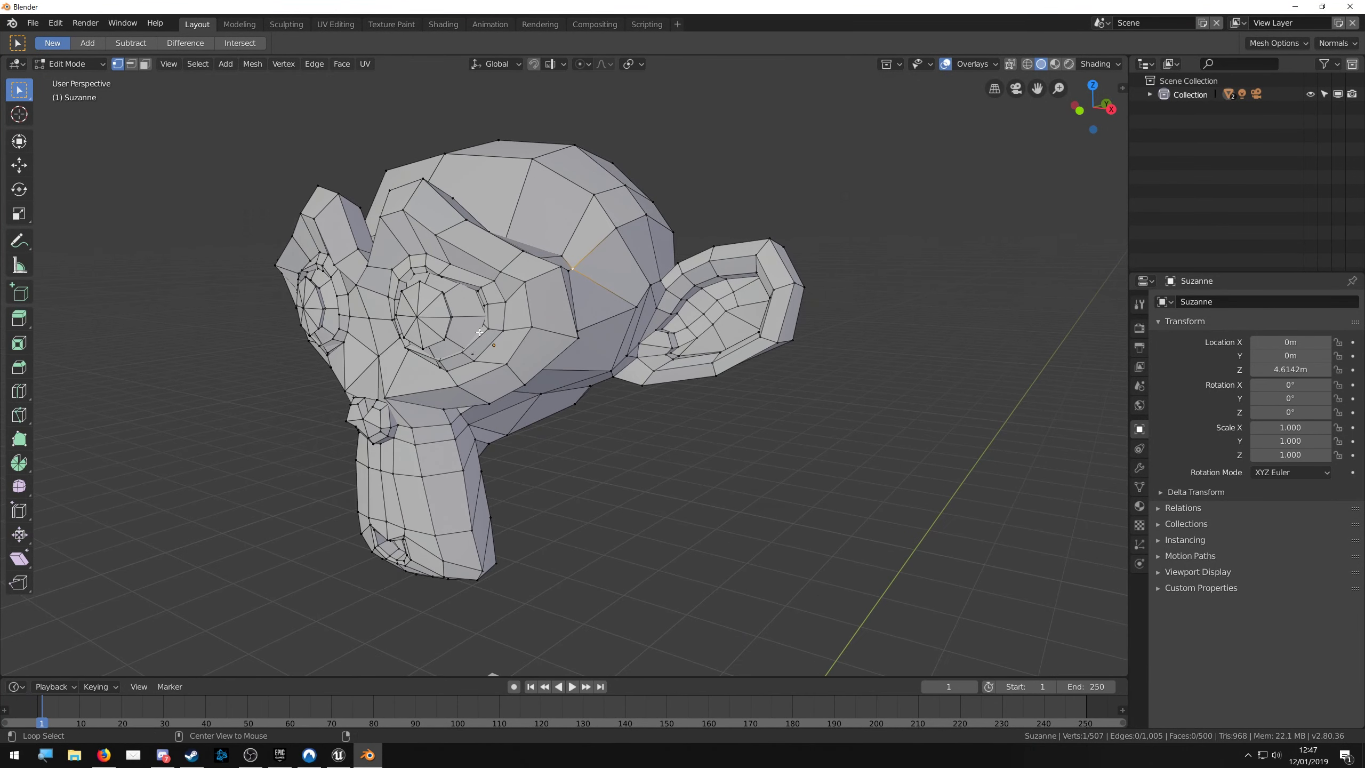
{"action": "key", "text": "alt+Tab"}
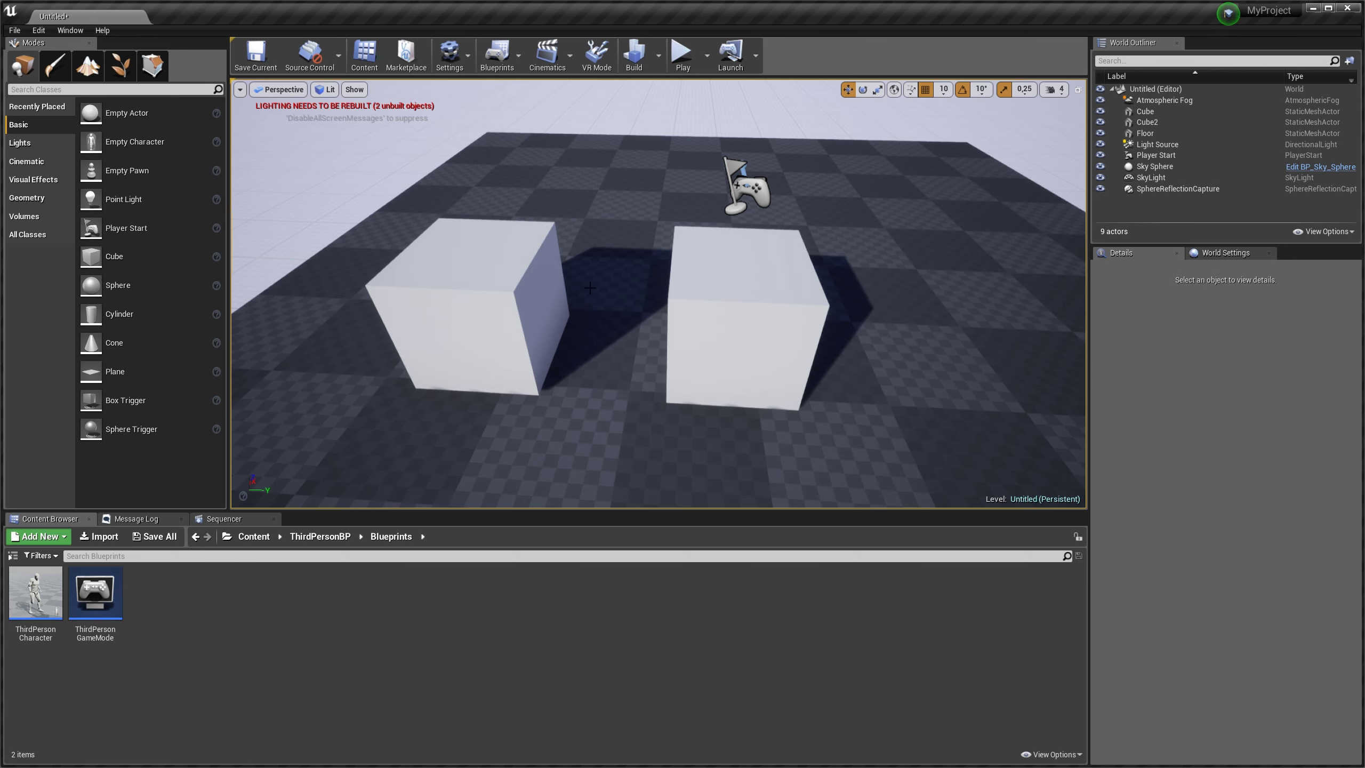
{"action": "left_click", "coordinate": [749, 272]}
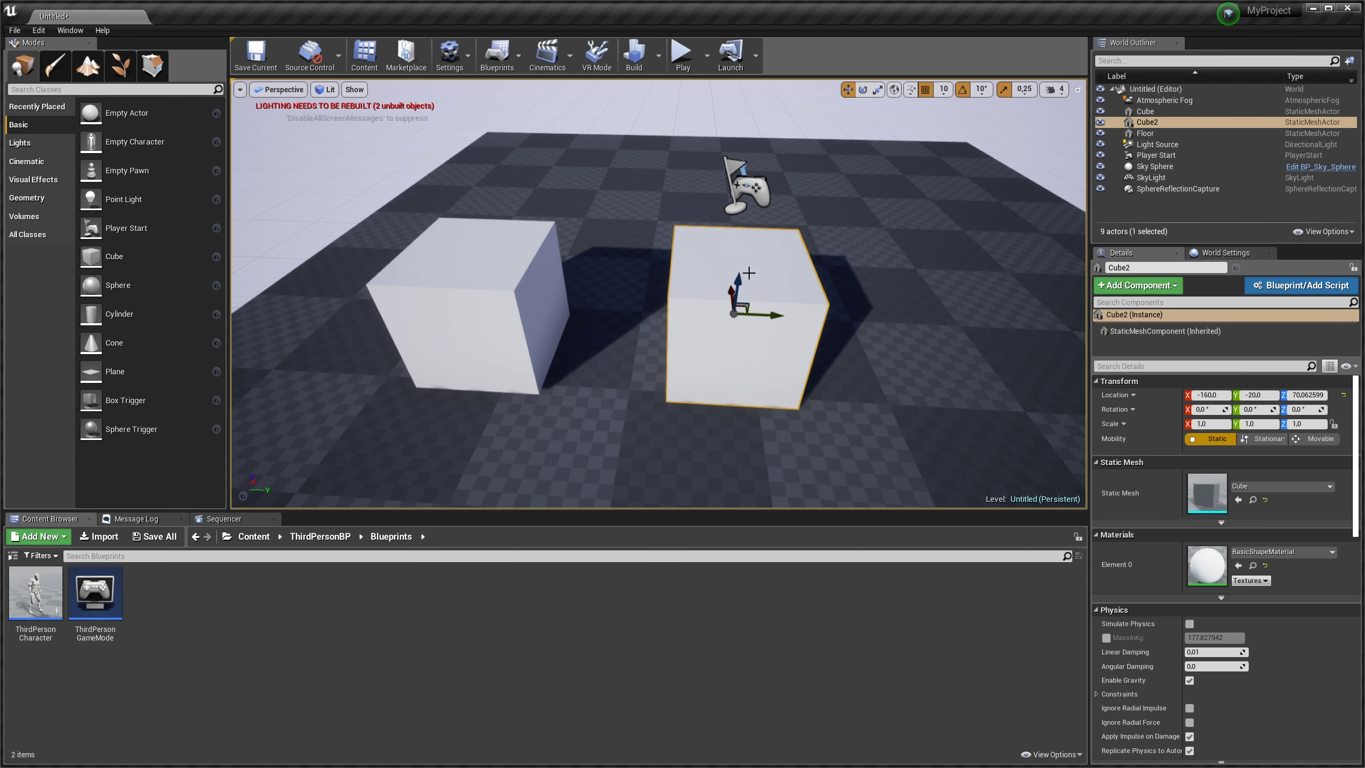
{"action": "left_click_drag", "start_coordinate": [740, 274], "coordinate": [751, 148]}
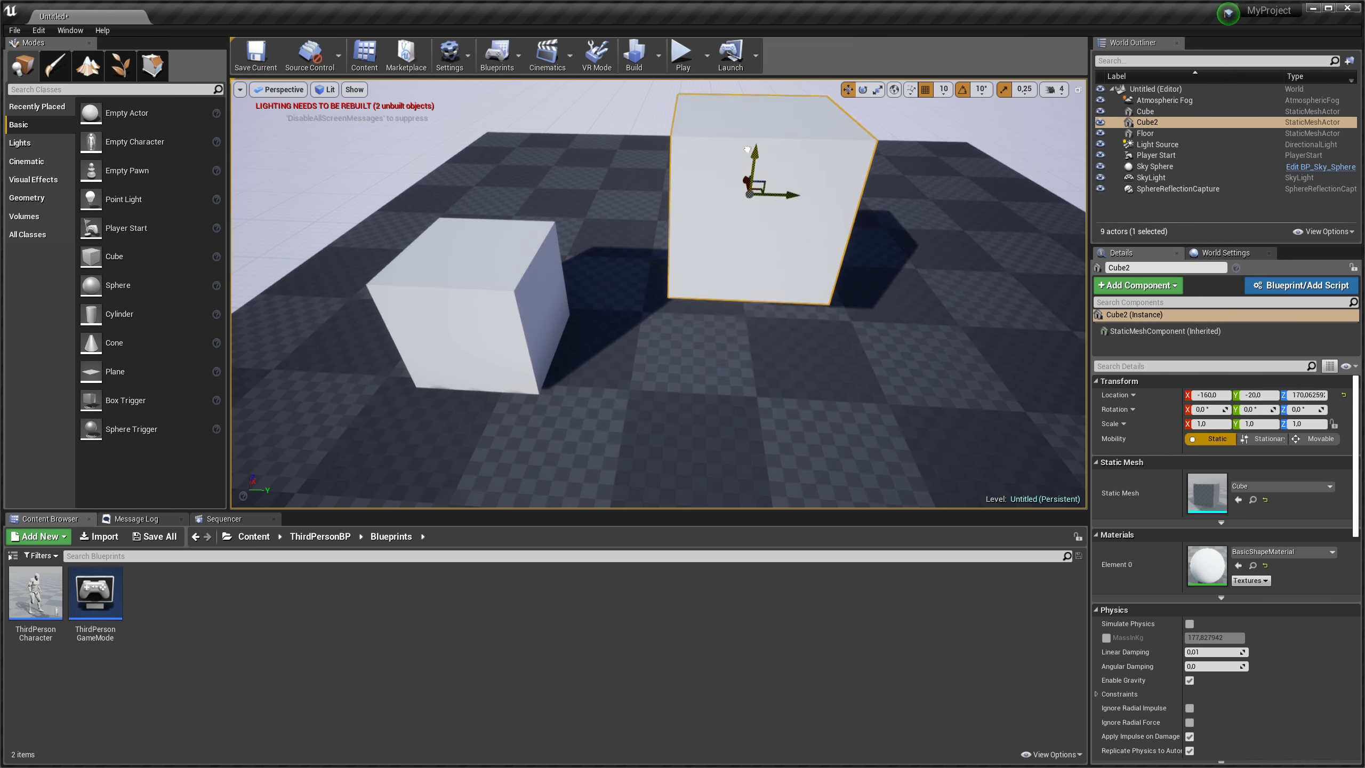
{"action": "left_click_drag", "start_coordinate": [790, 193], "coordinate": [639, 197]}
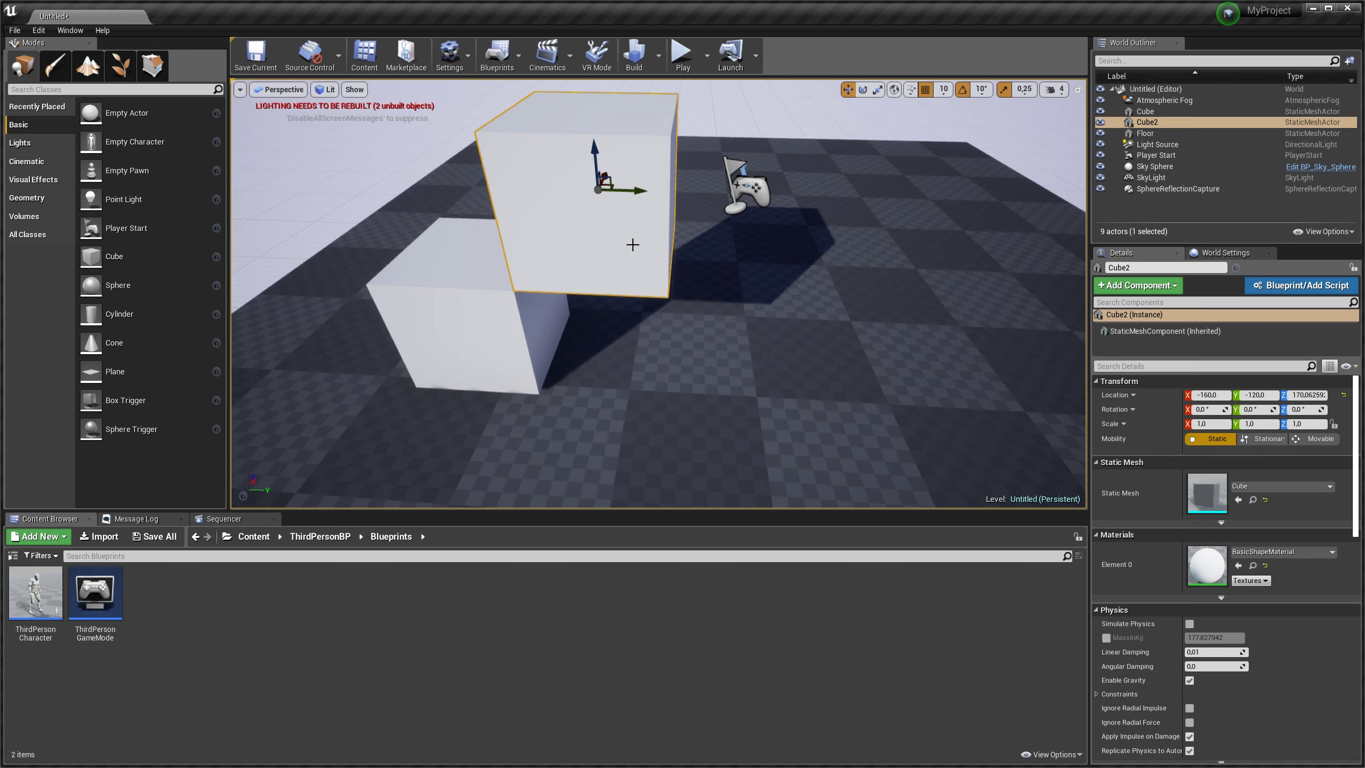
{"action": "key", "text": "ctrl+z"}
{"action": "key", "text": "ctrl+z"}
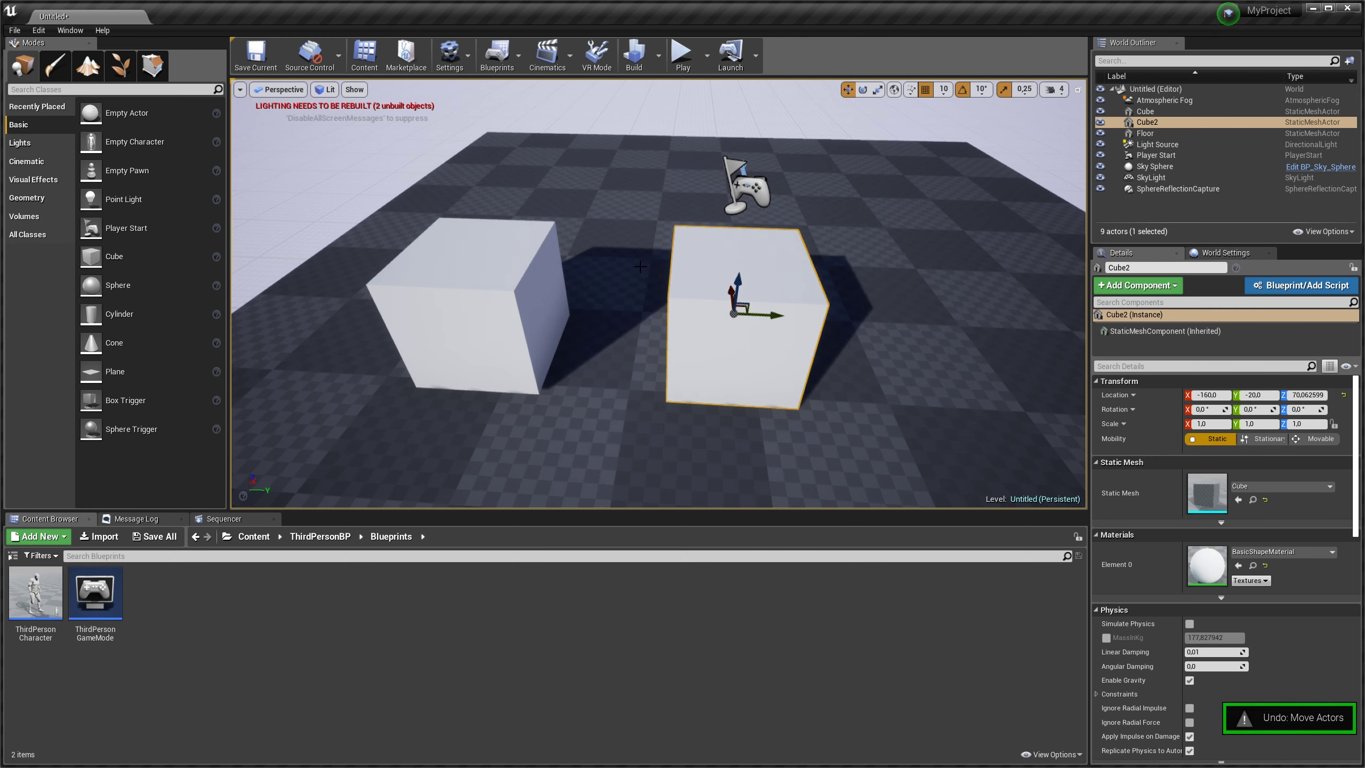
{"action": "scroll", "coordinate": [484, 289], "scroll_direction": "down", "scroll_amount": 5}
{"action": "left_click_drag", "start_coordinate": [494, 290], "coordinate": [591, 242]}
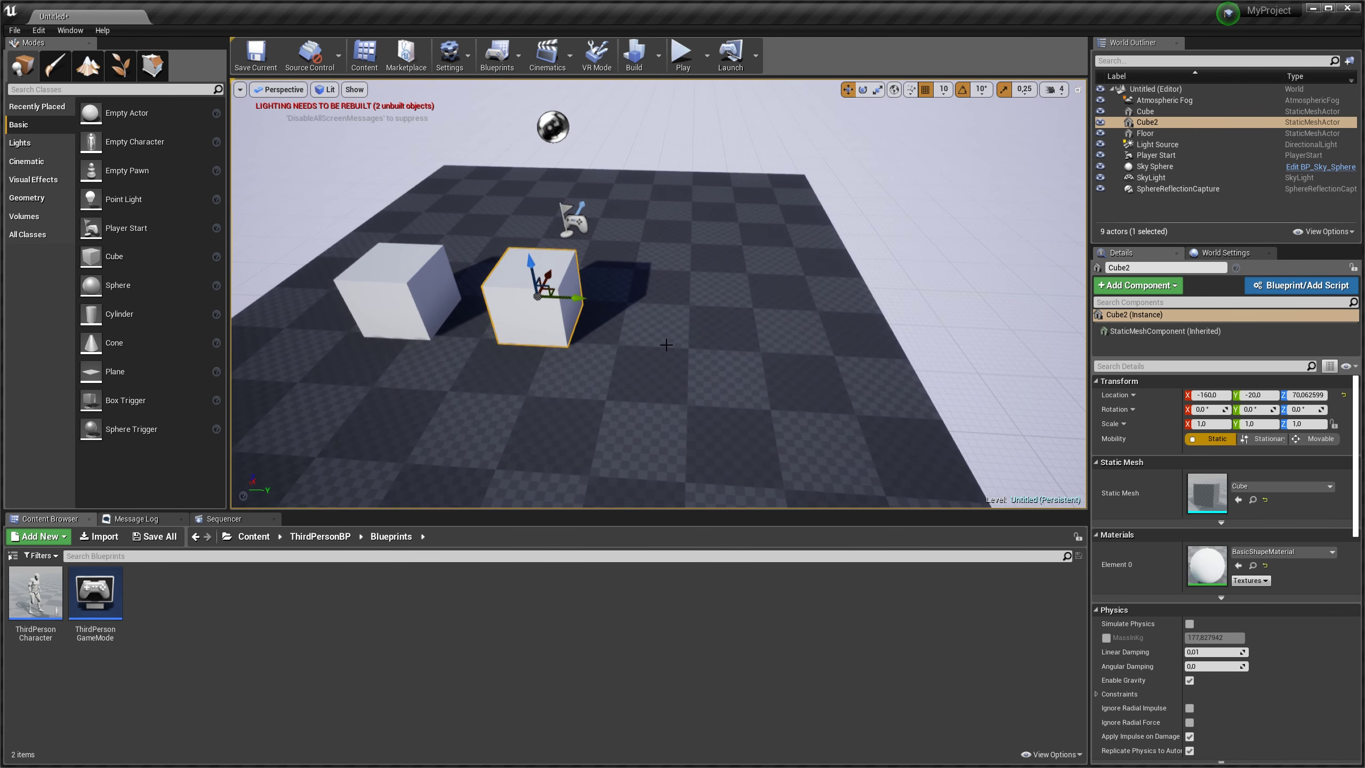
{"action": "mouse_move", "coordinate": [666, 344]}
{"action": "left_mouse_down"}
{"action": "mouse_move", "coordinate": [513, 343]}
{"action": "mouse_move", "coordinate": [483, 301]}
{"action": "left_mouse_up"}
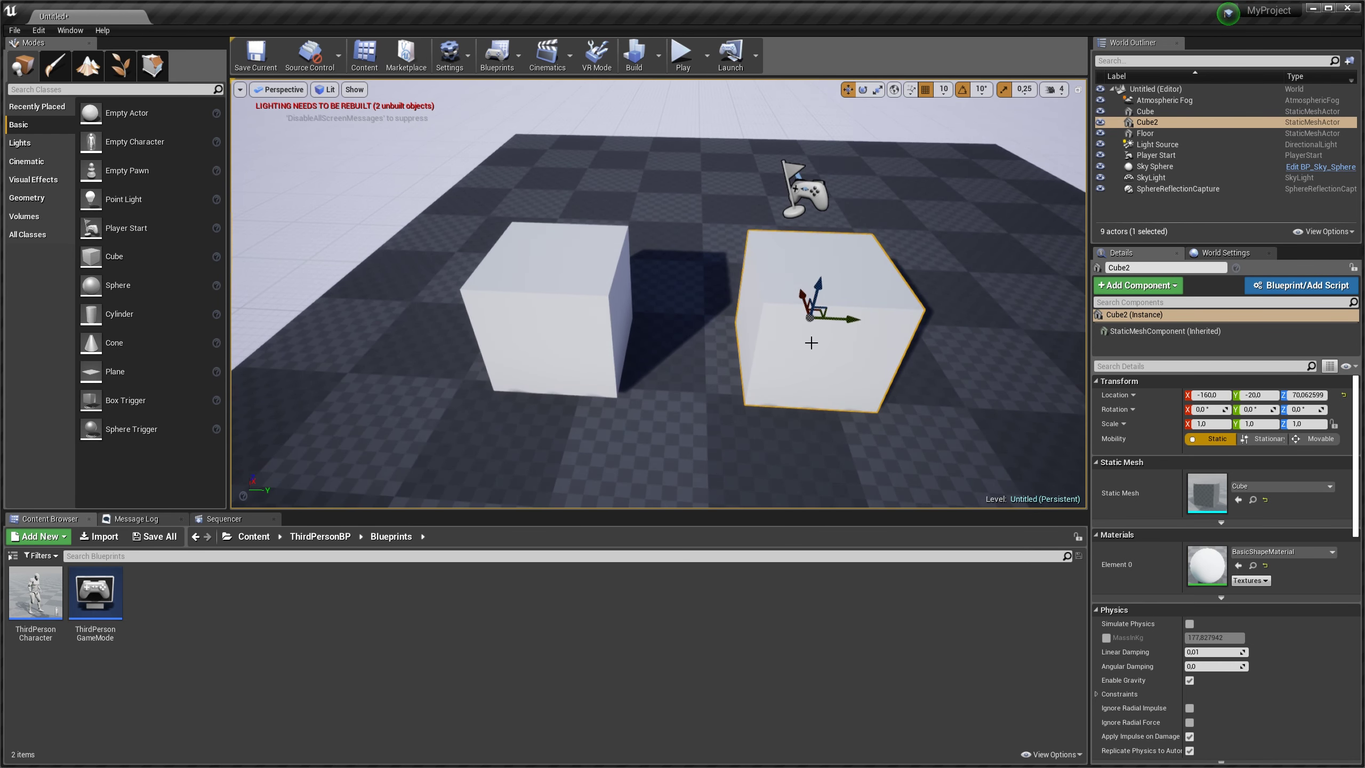
{"action": "left_click_drag", "start_coordinate": [690, 352], "coordinate": [679, 348]}
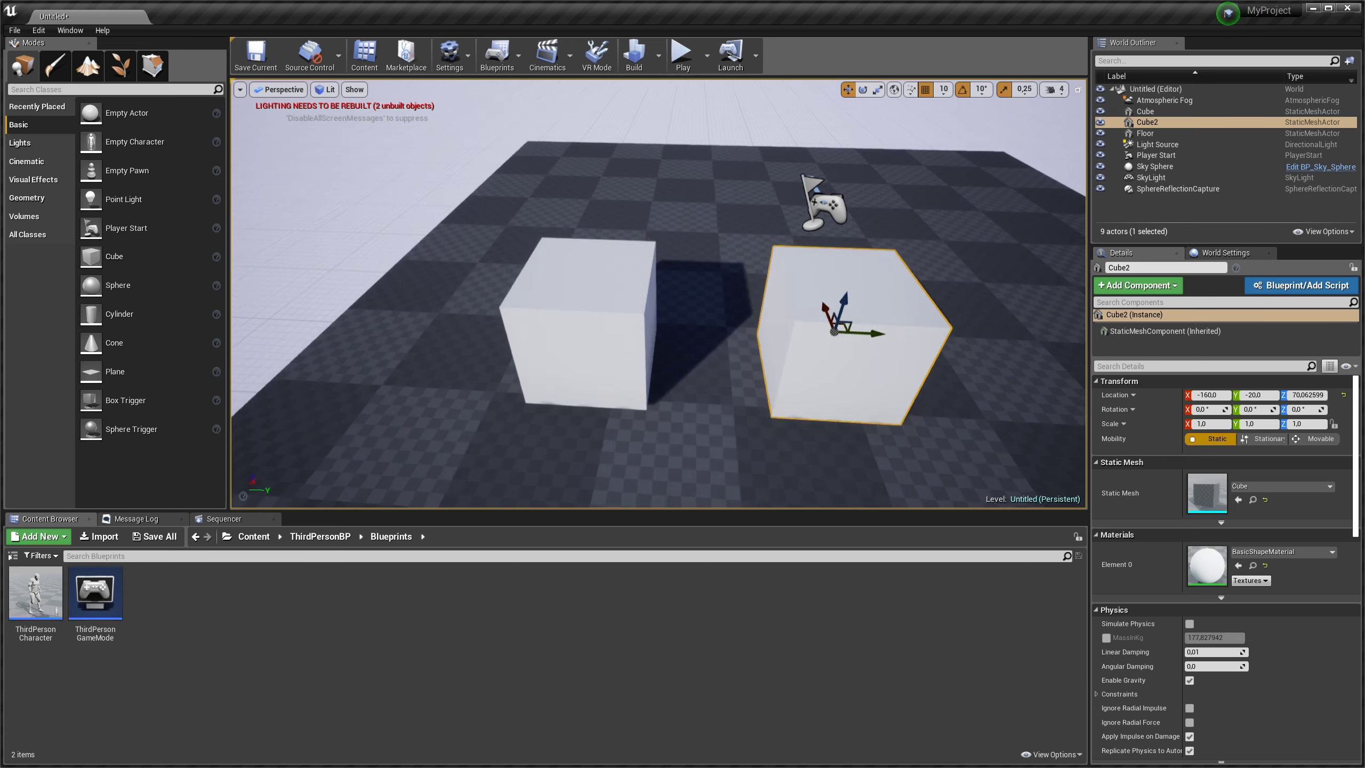
{"action": "scroll", "coordinate": [679, 348], "scroll_direction": "up", "scroll_amount": 3}
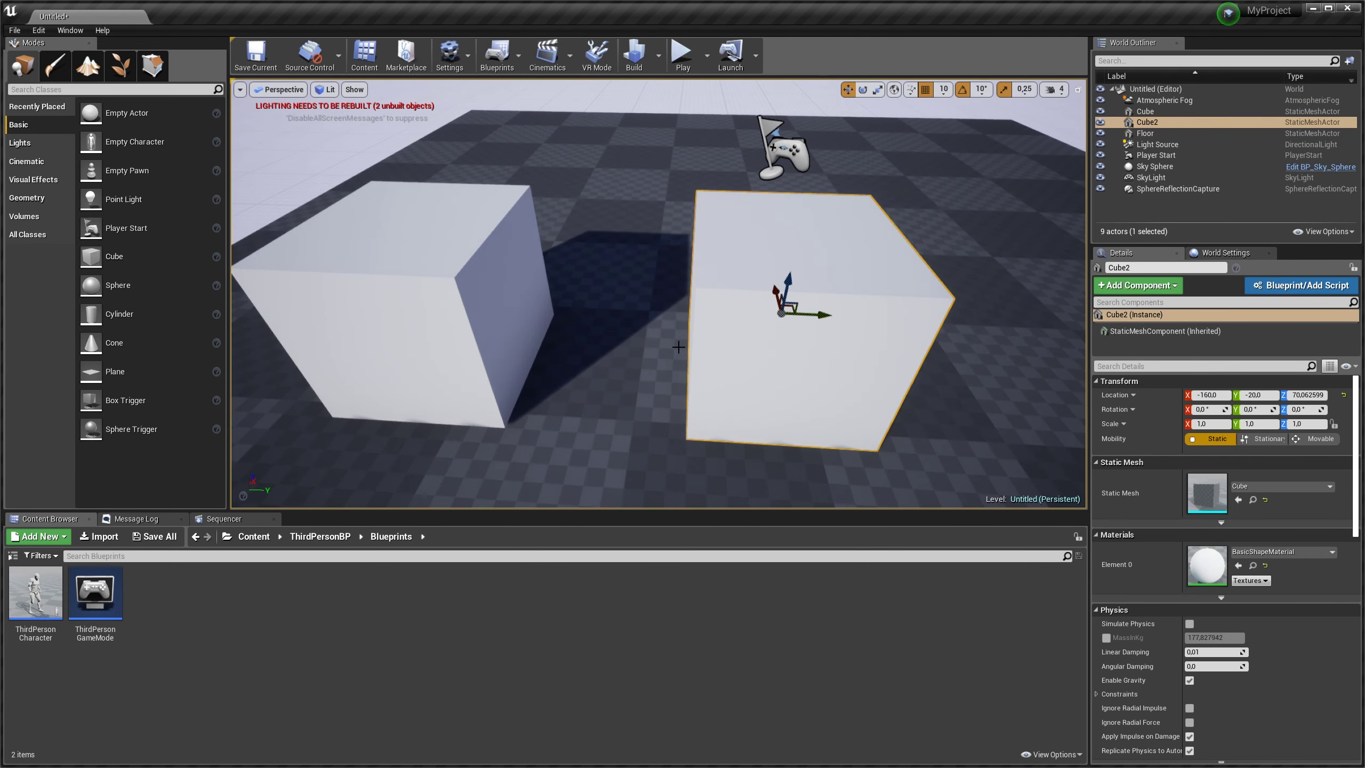
{"action": "scroll", "coordinate": [671, 353], "scroll_direction": "down", "scroll_amount": 5}
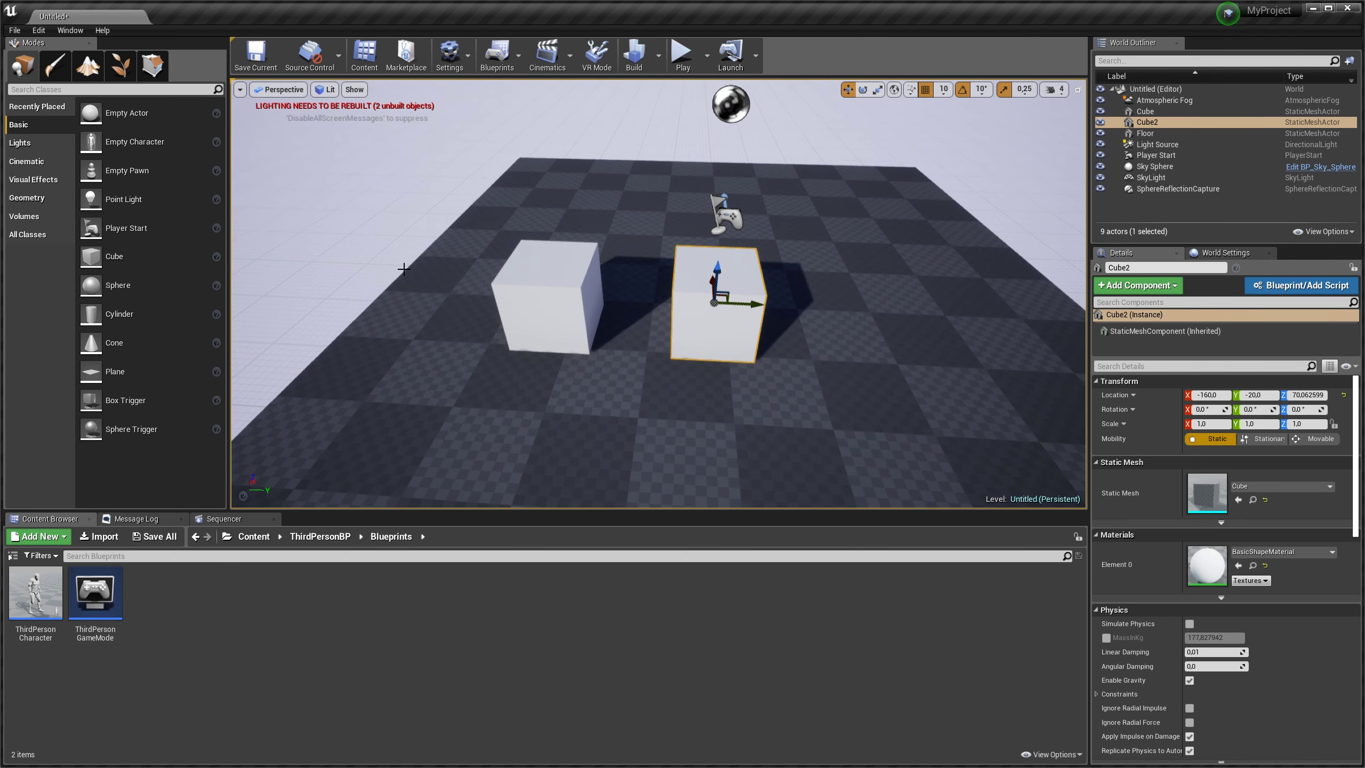
{"action": "scroll", "coordinate": [683, 457], "scroll_direction": "up", "scroll_amount": 5}
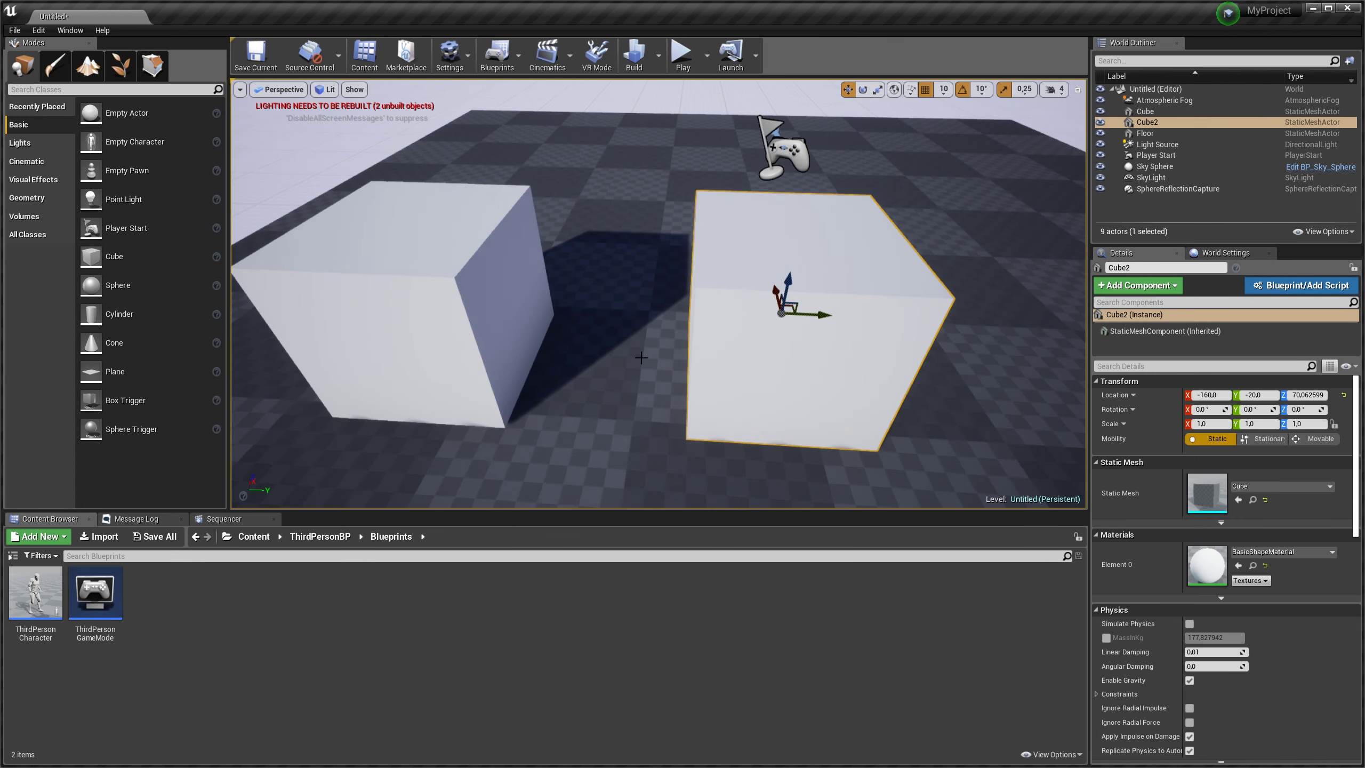
{"action": "scroll", "coordinate": [491, 132], "scroll_direction": "down", "scroll_amount": 3}
{"action": "scroll", "coordinate": [763, 166], "scroll_direction": "down", "scroll_amount": 3}
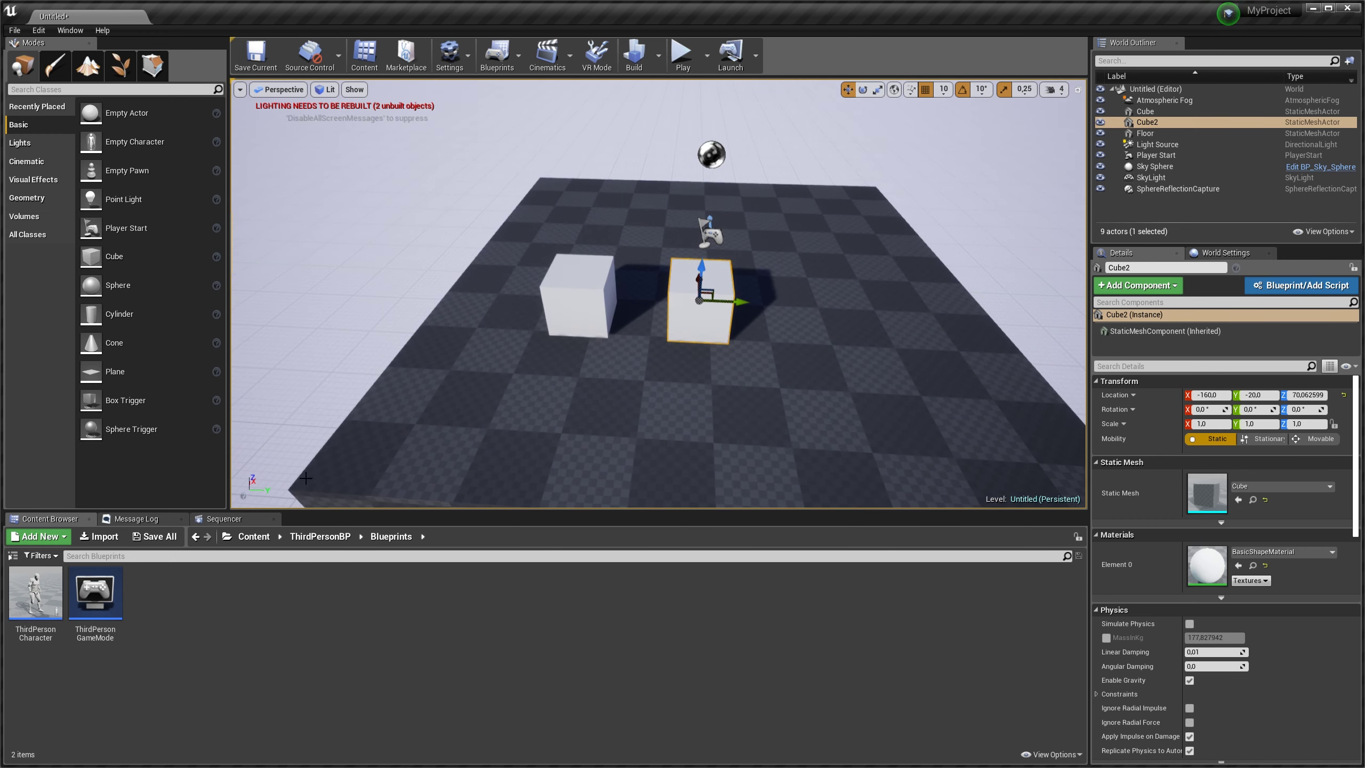
{"action": "scroll", "coordinate": [581, 310], "scroll_direction": "up", "scroll_amount": 4}
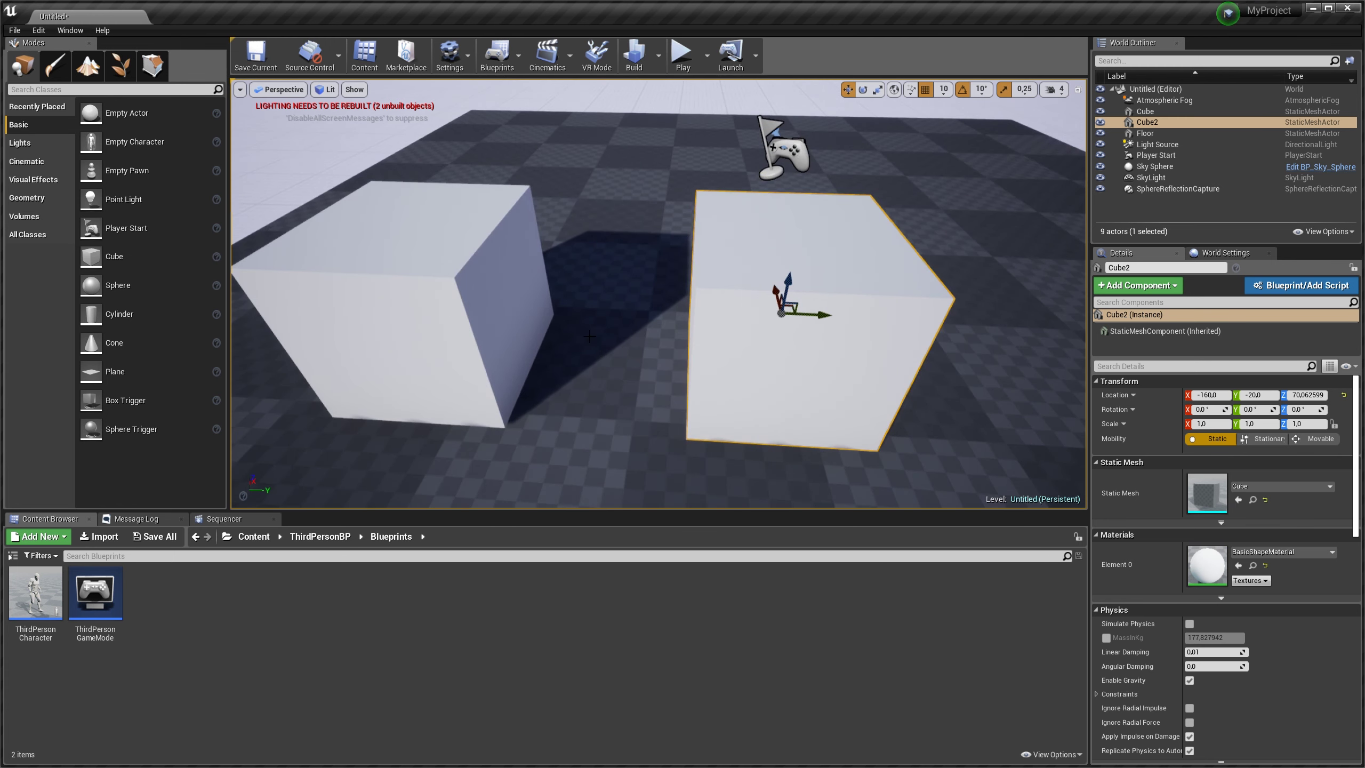
{"action": "scroll", "coordinate": [555, 324], "scroll_direction": "down", "scroll_amount": 1}
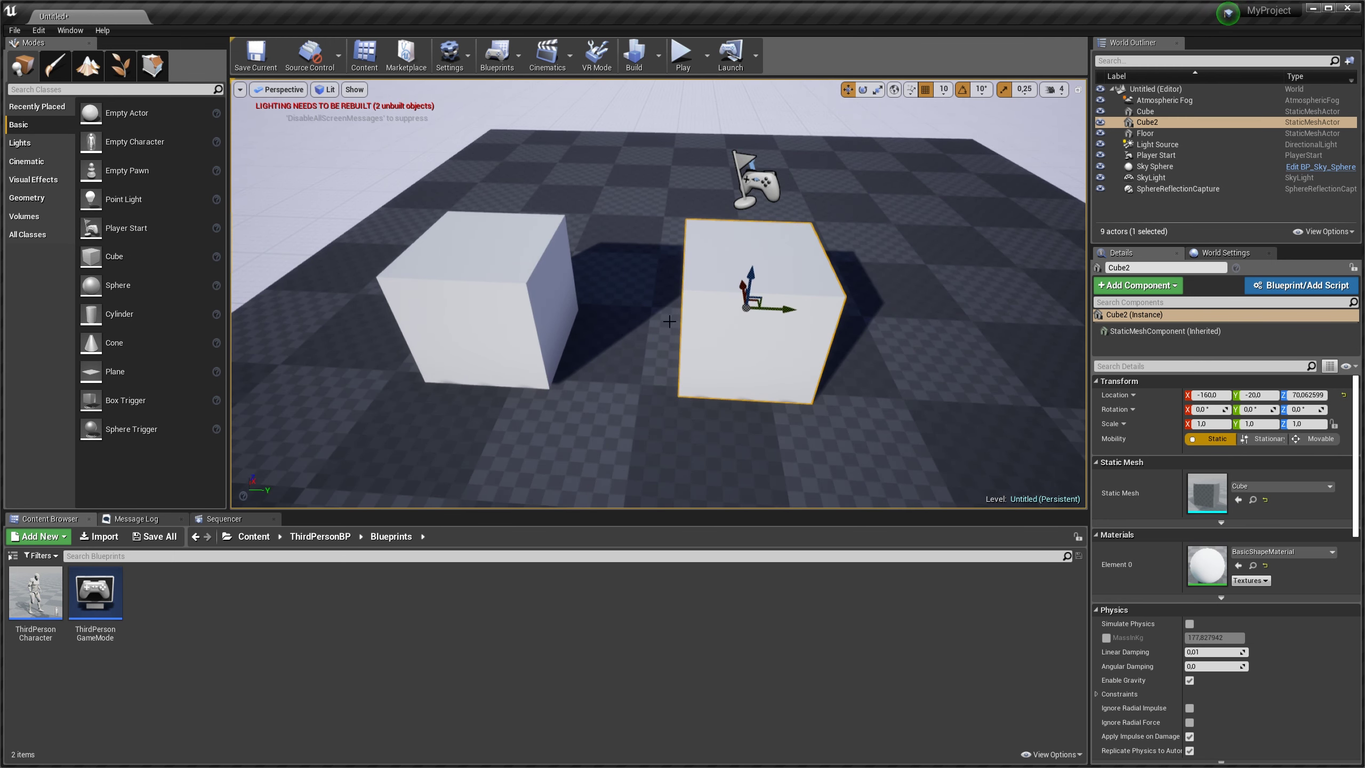
Select both cubes and show only them, hiding the floor, sky and player start
{"action": "left_click", "coordinate": [472, 305], "text": "ctrl"}
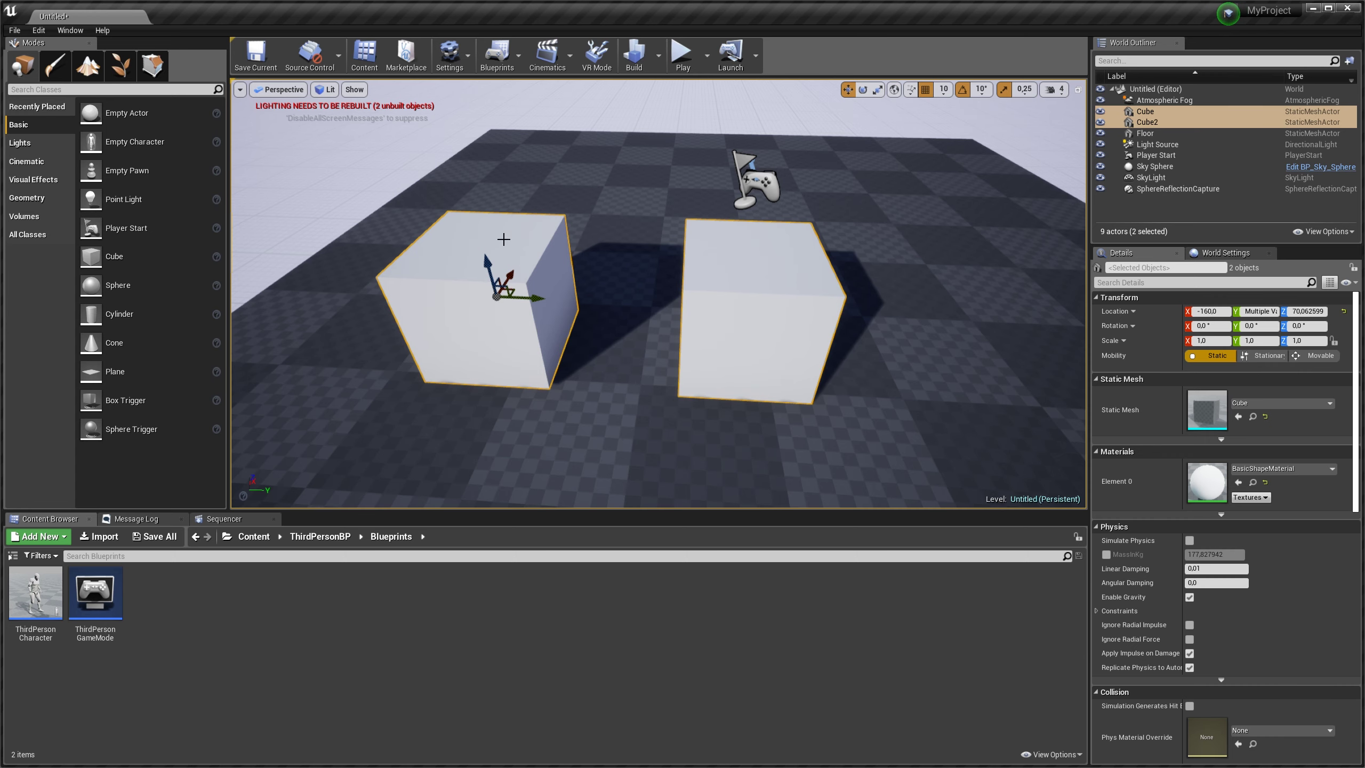
{"action": "right_click", "coordinate": [505, 243]}
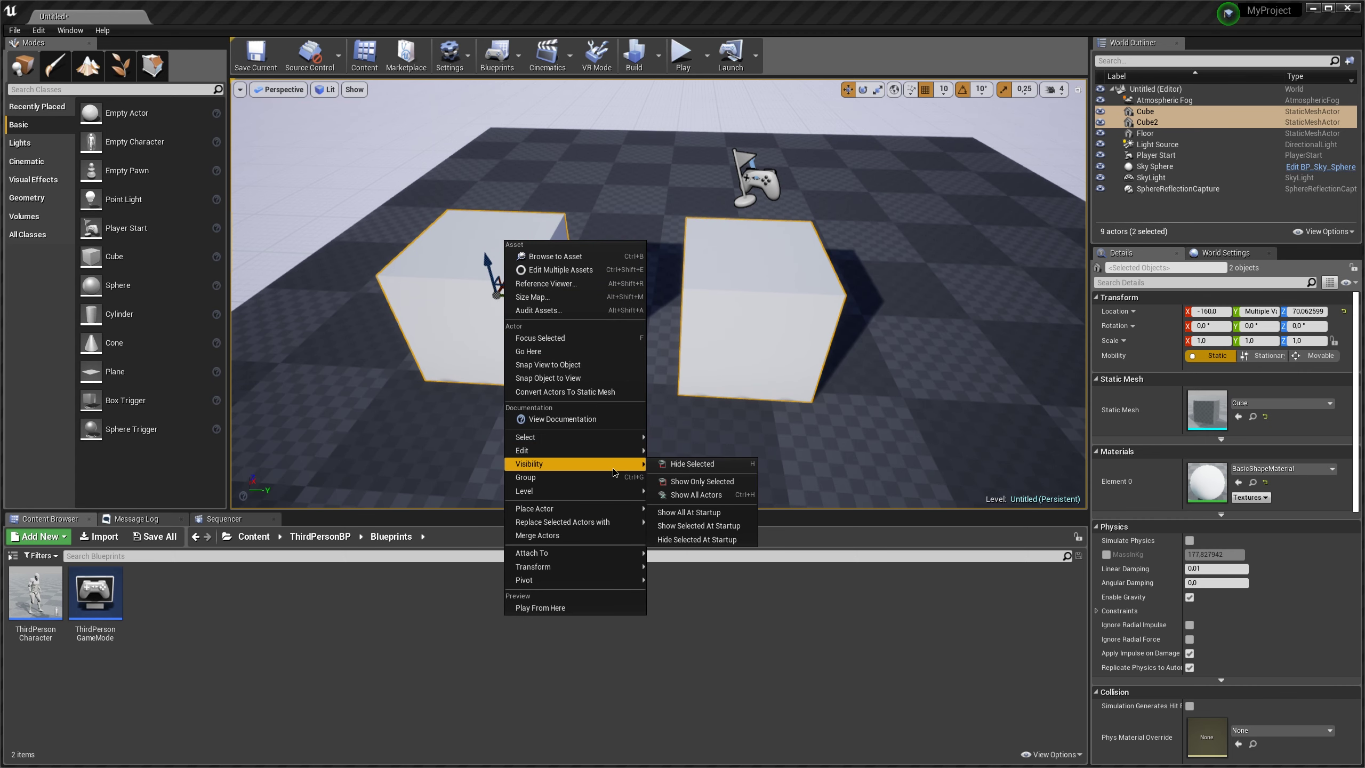
{"action": "mouse_move", "coordinate": [574, 464]}
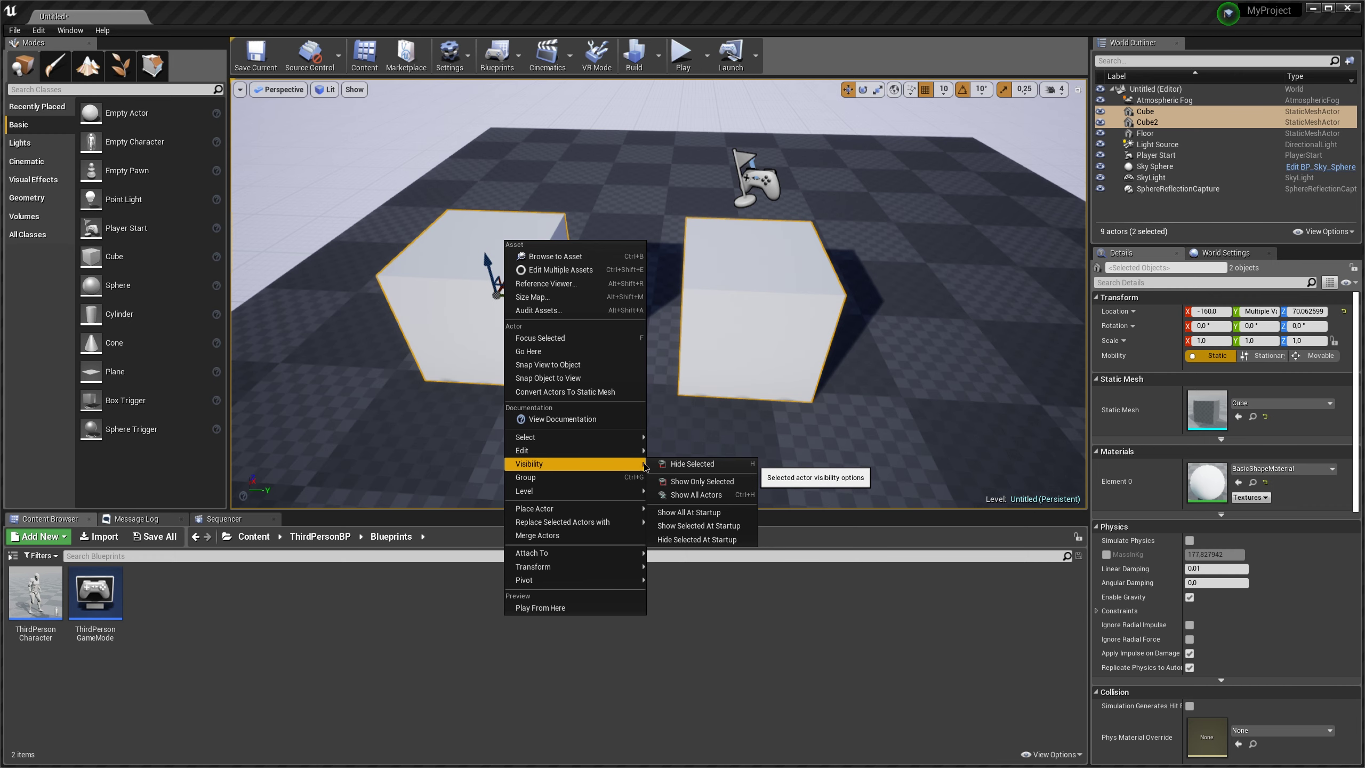
{"action": "left_click", "coordinate": [691, 482]}
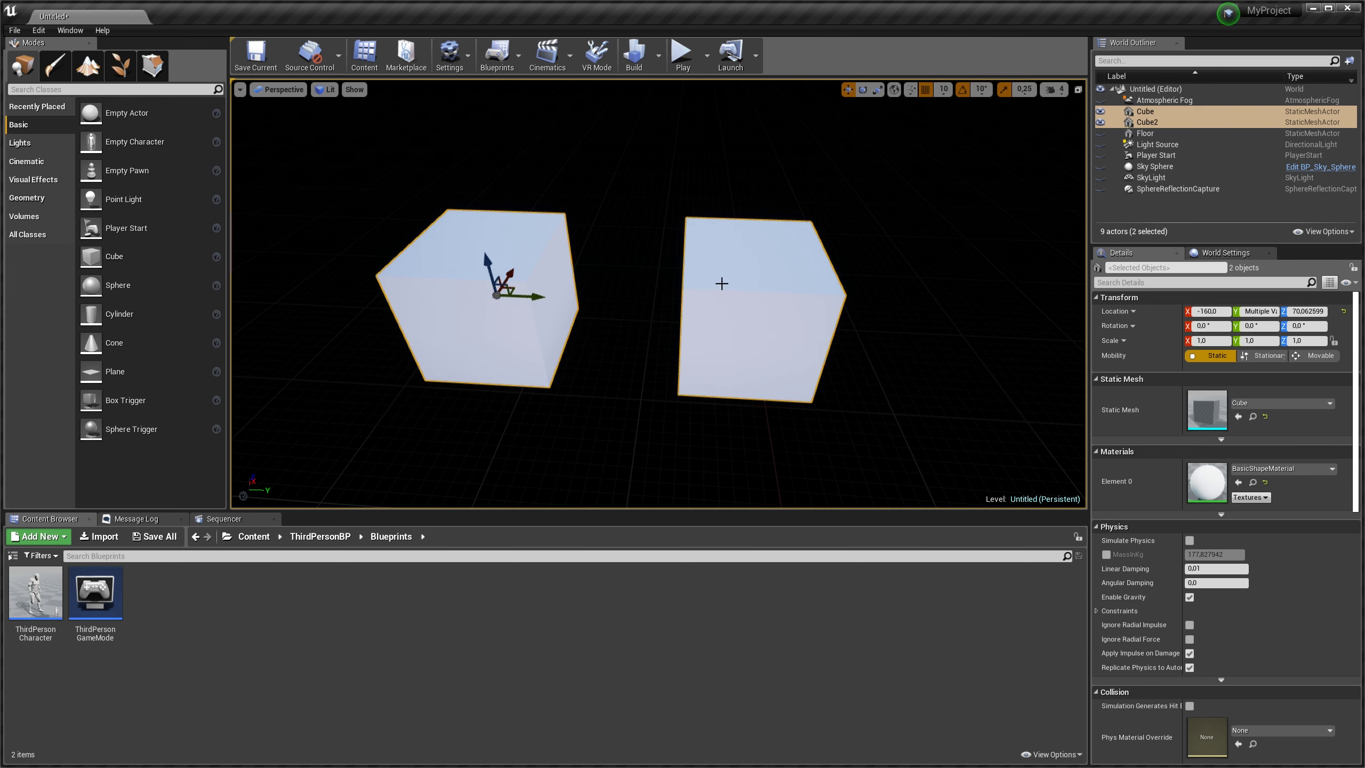
Select Cube2 alone and vertex-snap its pivot onto its bottom front corner
{"action": "left_click", "coordinate": [614, 195]}
{"action": "left_click", "coordinate": [747, 275]}
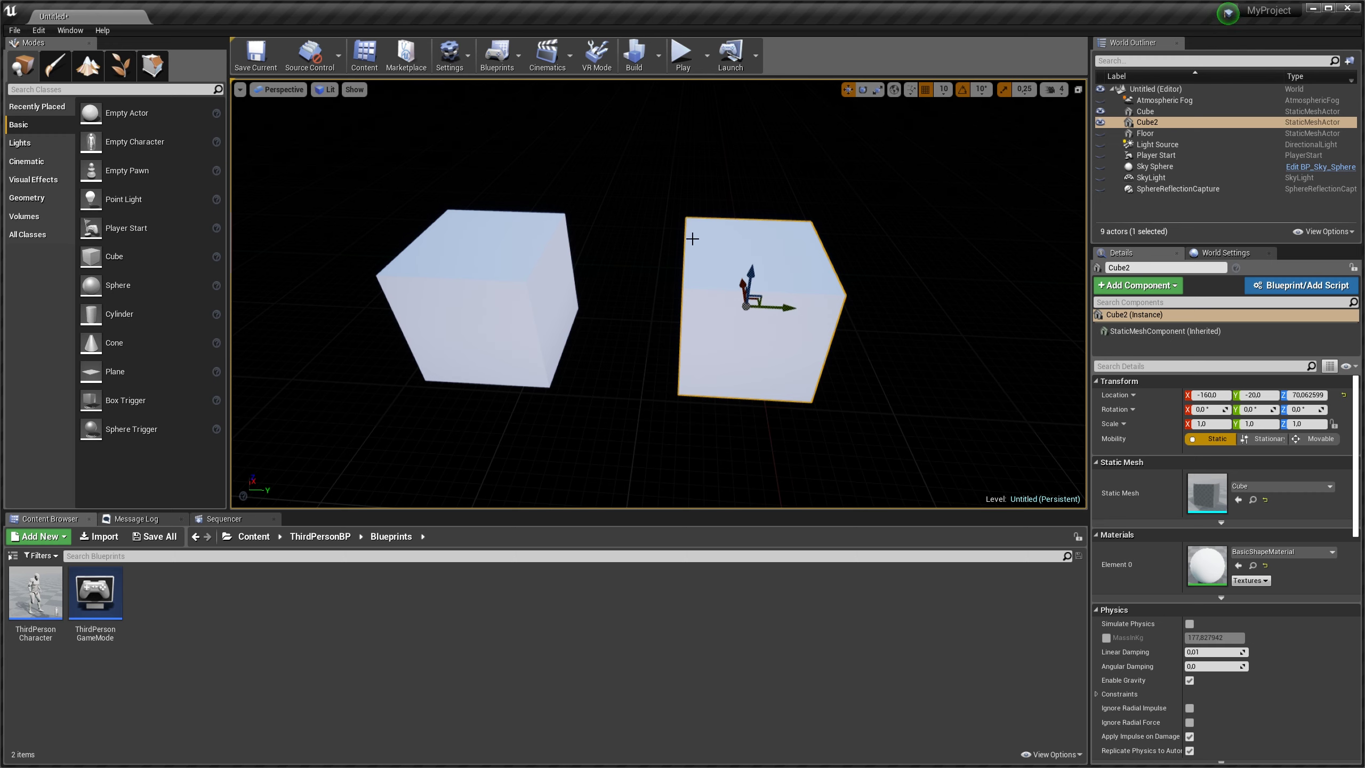
{"action": "mouse_move", "coordinate": [594, 269]}
{"action": "right_mouse_down"}
{"action": "mouse_move", "coordinate": [607, 258]}
{"action": "mouse_move", "coordinate": [600, 278]}
{"action": "mouse_move", "coordinate": [591, 269]}
{"action": "mouse_move", "coordinate": [614, 294]}
{"action": "right_mouse_up"}
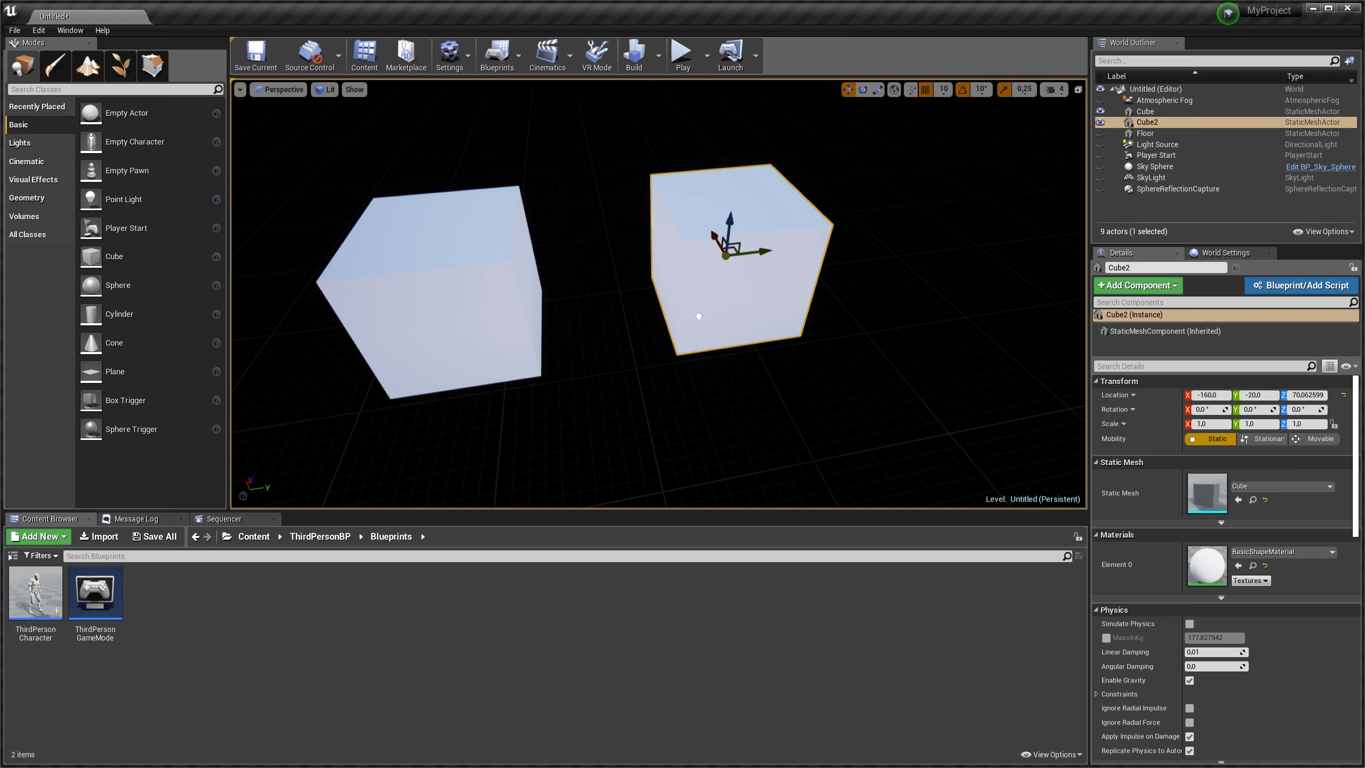
{"action": "middle_click_drag", "start_coordinate": [698, 316], "coordinate": [680, 378]}
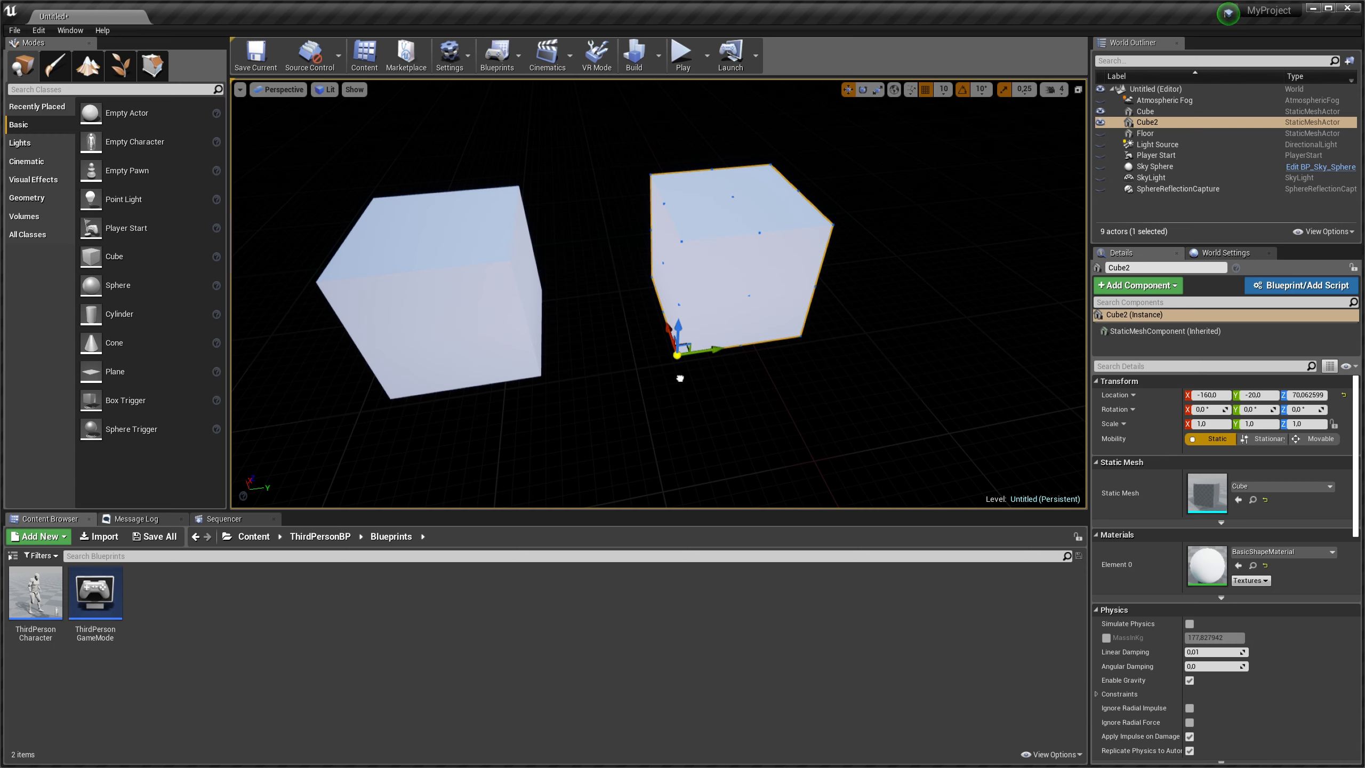
{"action": "mouse_move", "coordinate": [680, 378]}
{"action": "middle_mouse_down"}
{"action": "mouse_move", "coordinate": [652, 349]}
{"action": "mouse_move", "coordinate": [828, 334]}
{"action": "middle_mouse_up"}
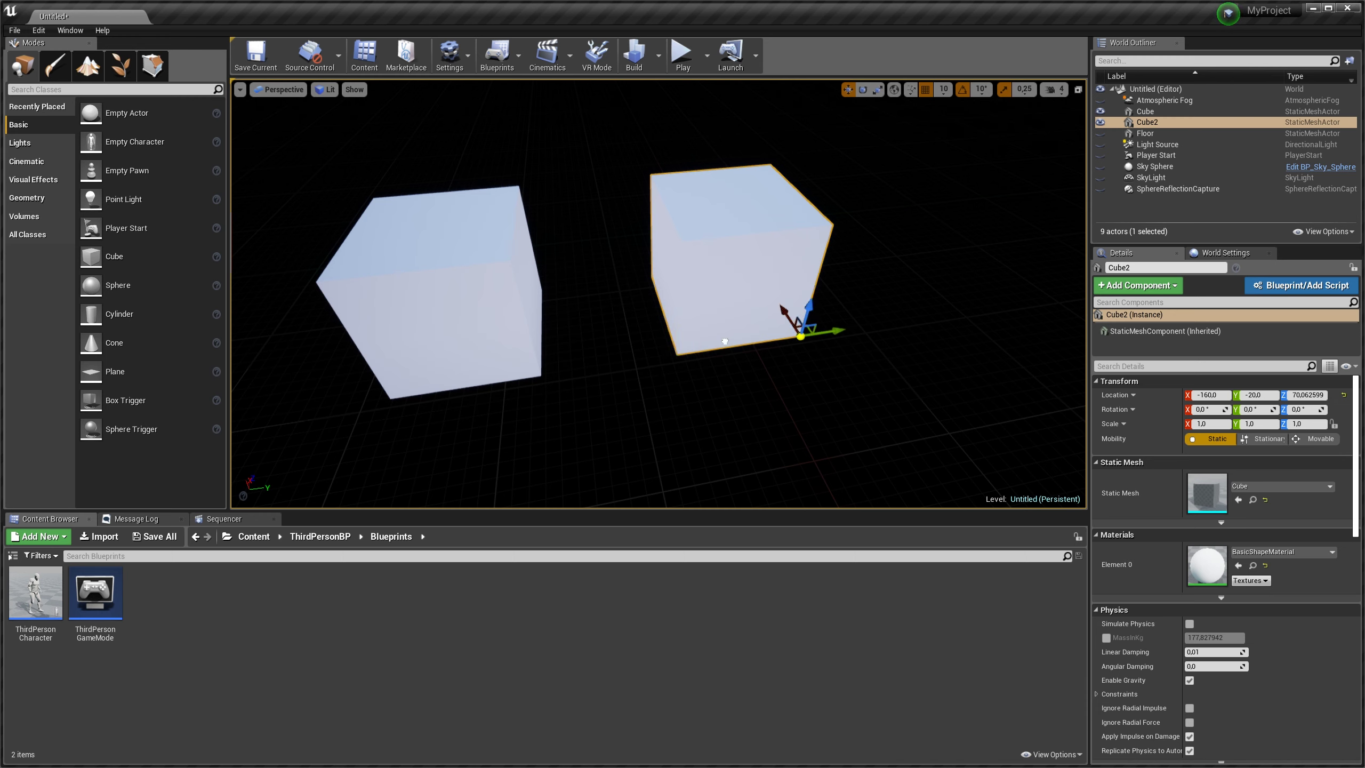
{"action": "key", "text": "v"}
{"action": "middle_click_drag", "start_coordinate": [848, 332], "coordinate": [683, 356]}
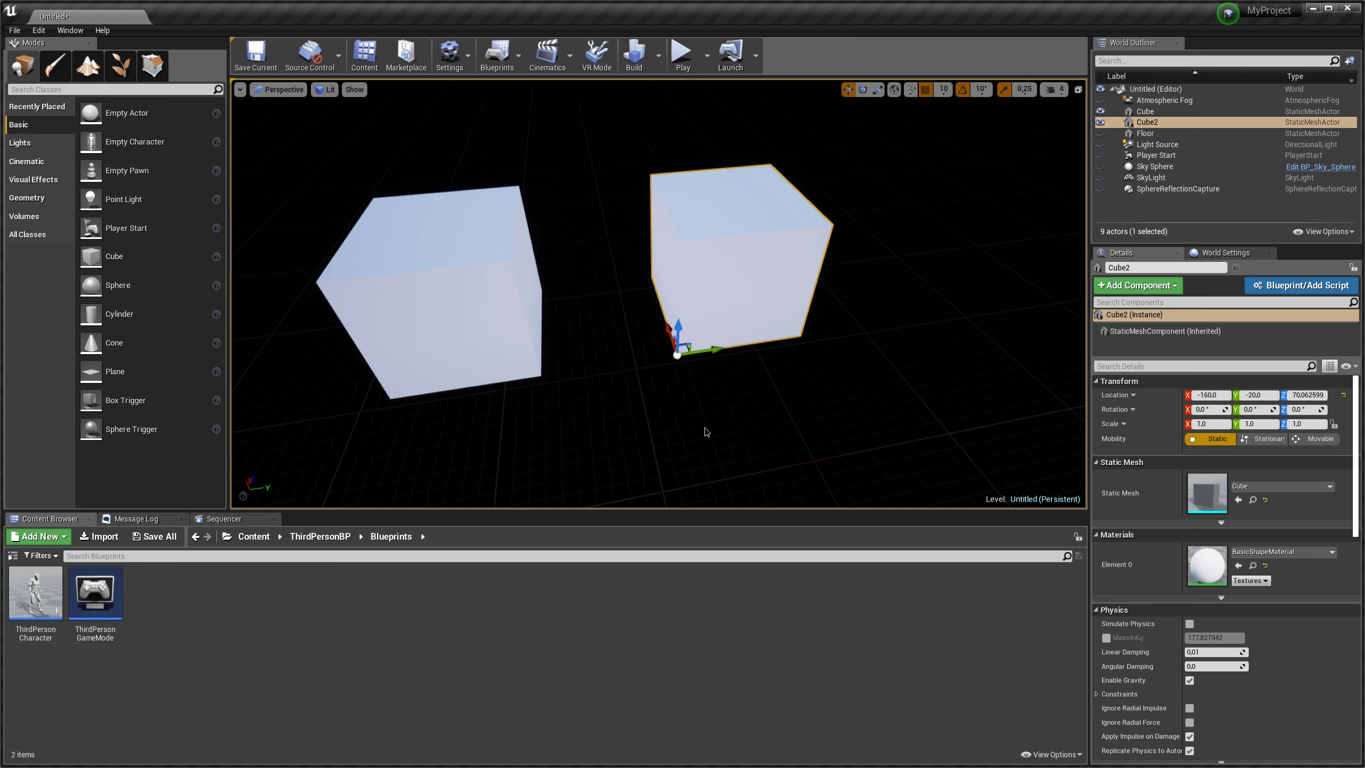
{"action": "left_click_drag", "start_coordinate": [572, 329], "coordinate": [573, 317]}
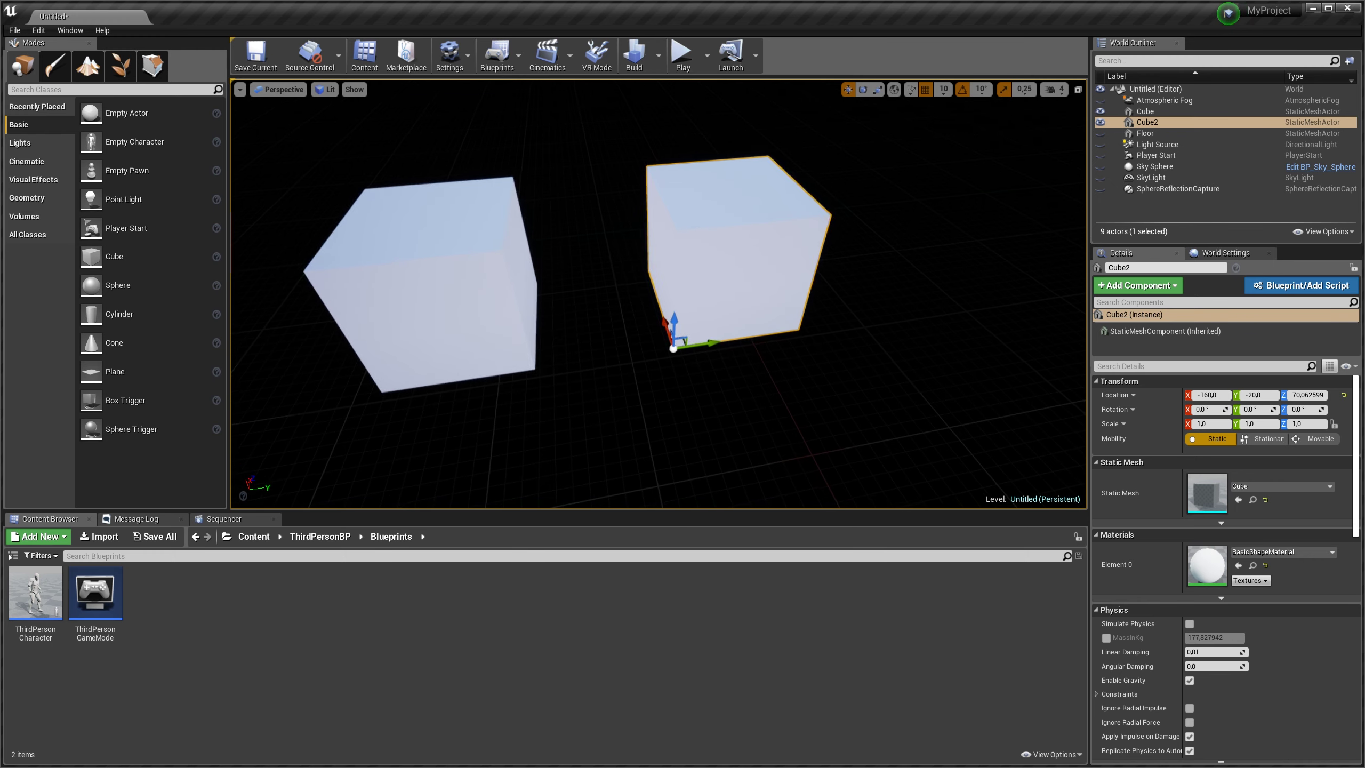